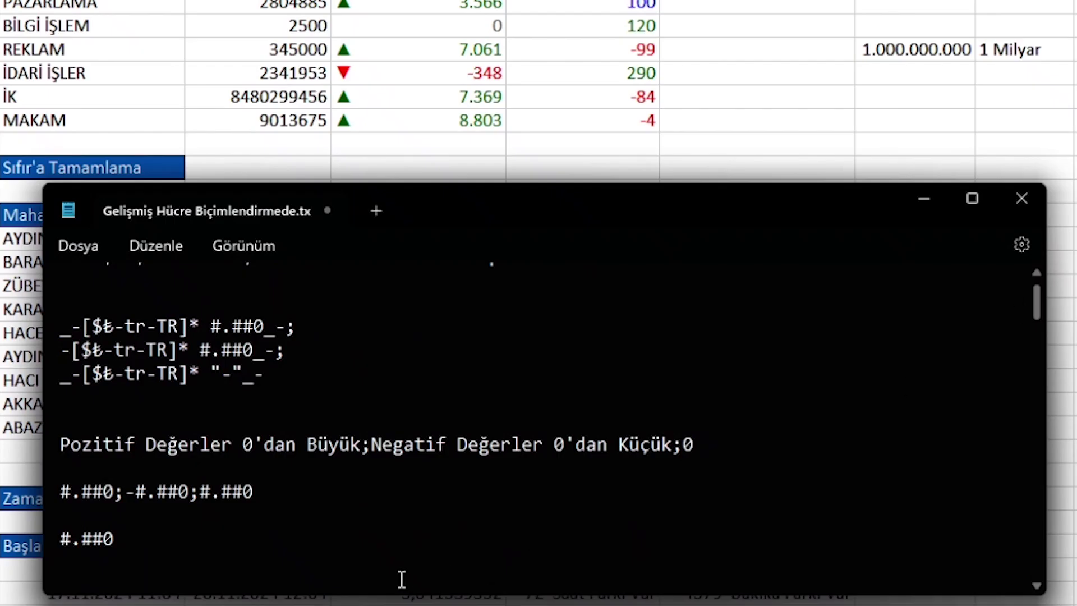
# Copy the format code #.##0;-#.##0;#.##0 and paste it at the end of the notes, below the 1 Milyar line
pyautogui.moveTo(264, 492); pyautogui.dragTo(36, 488)
pyautogui.hotkey('ctrl', 'c')
pyautogui.moveTo(1041, 302); pyautogui.dragTo(1026, 550)
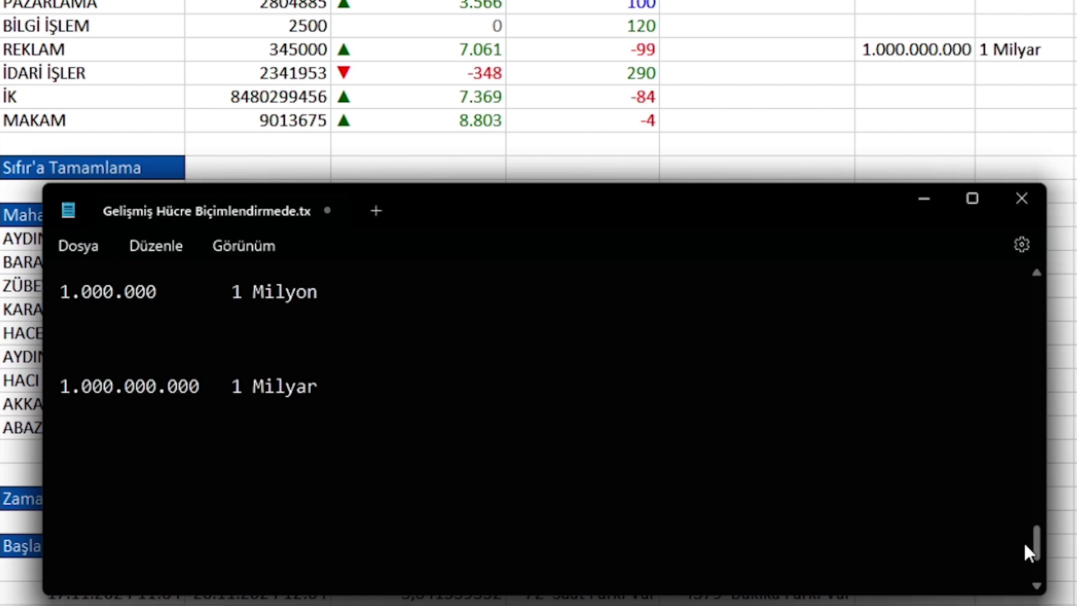
pyautogui.click(713, 486)
pyautogui.hotkey('ctrl', 'v')
# Add spaces around the semicolons so the pasted code reads #.##0 ; -#.##0 ; #.##0
pyautogui.click(115, 455)
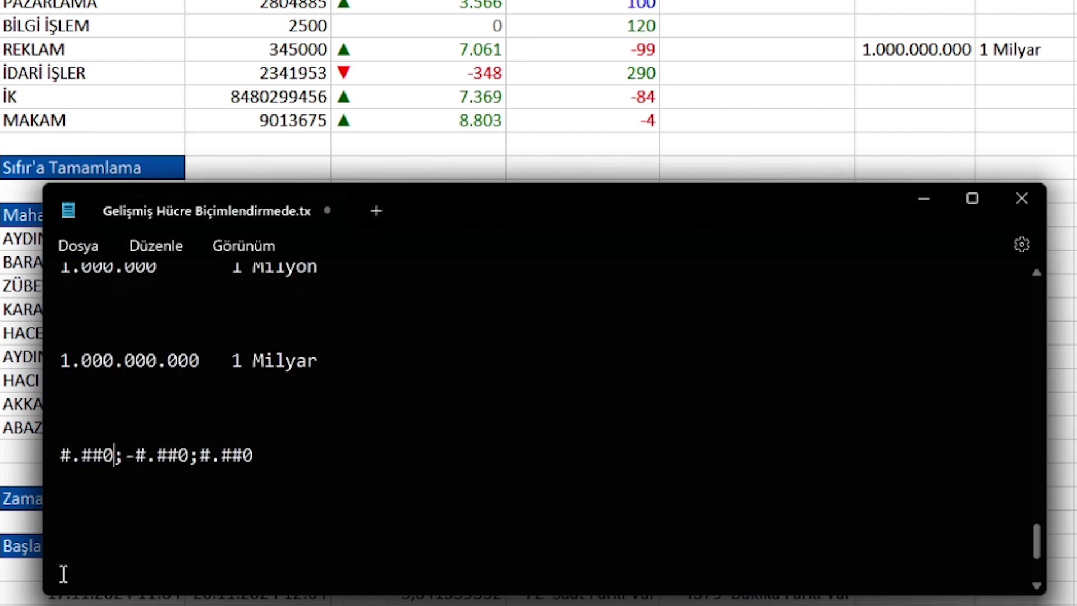
pyautogui.press('Right')
pyautogui.press('Right')
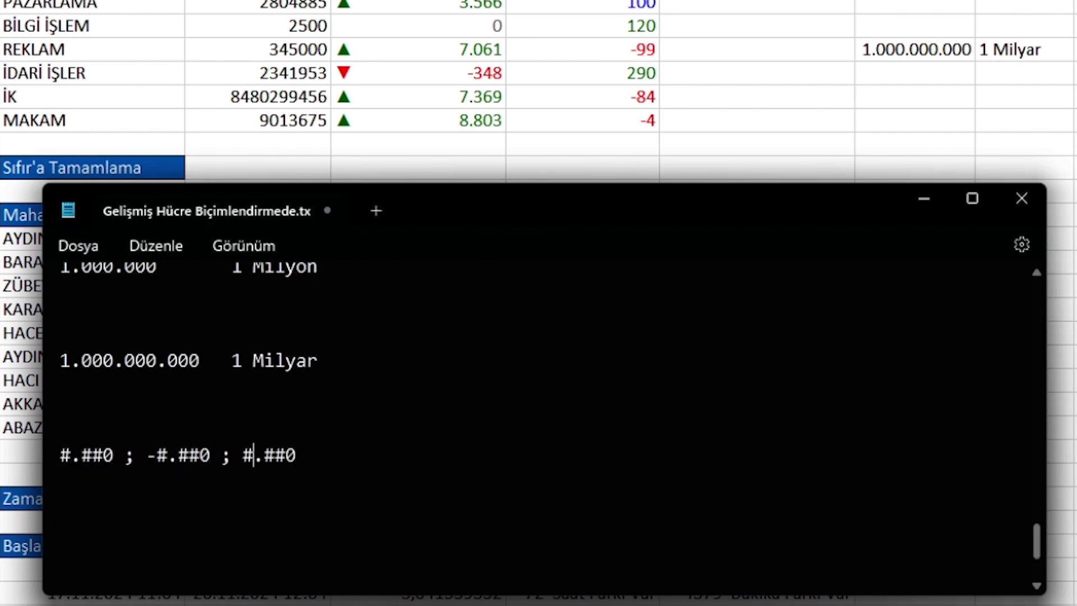
pyautogui.click(67, 573)
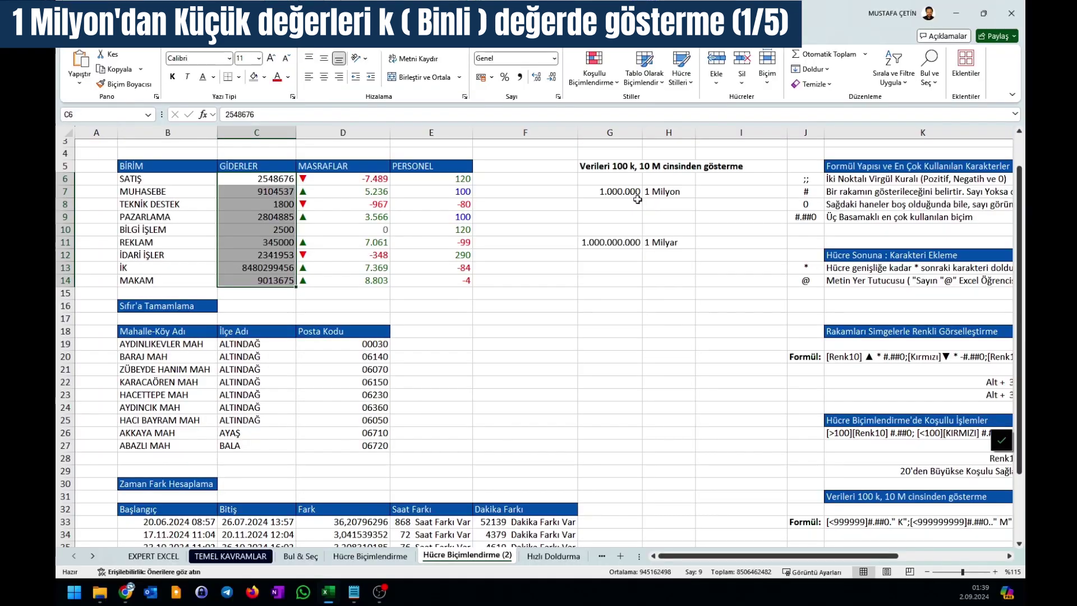
# In the Excel sheet, enter 1 in G8 and subtract it from the 1.000.000 in G7 with a formula in G9
pyautogui.click(637, 201)
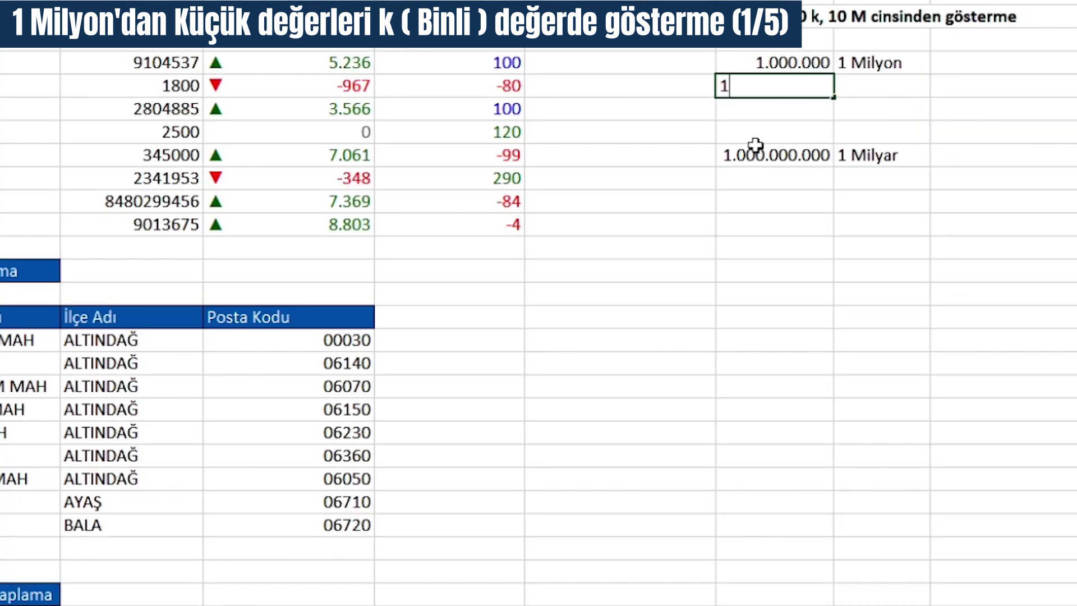
pyautogui.press('Return')
pyautogui.write('=')
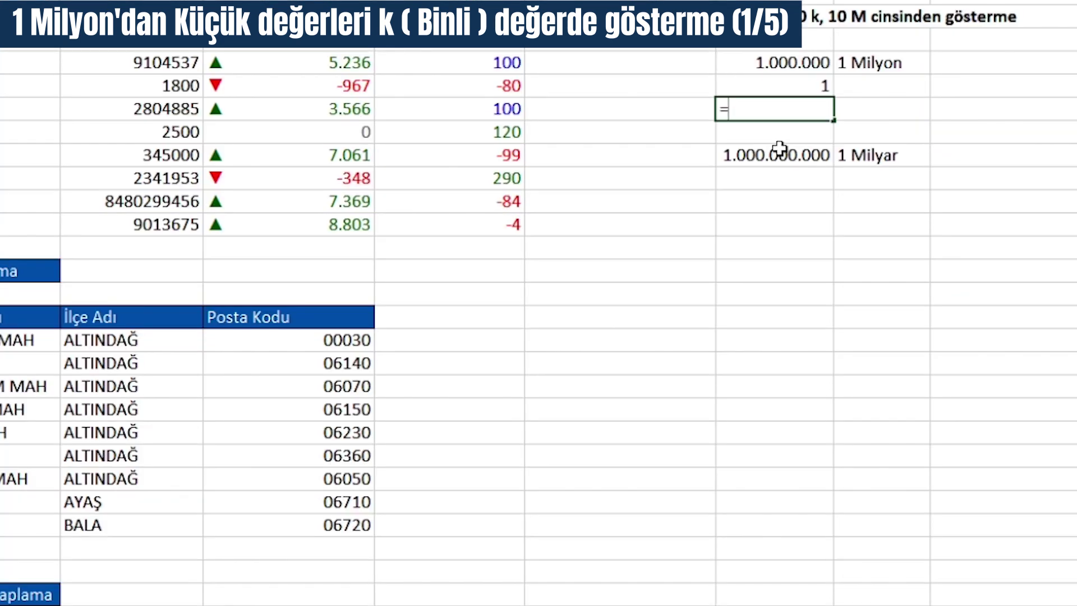
pyautogui.click(796, 65)
pyautogui.write('-')
pyautogui.click(797, 87)
pyautogui.hotkey('ctrl', 'Return')
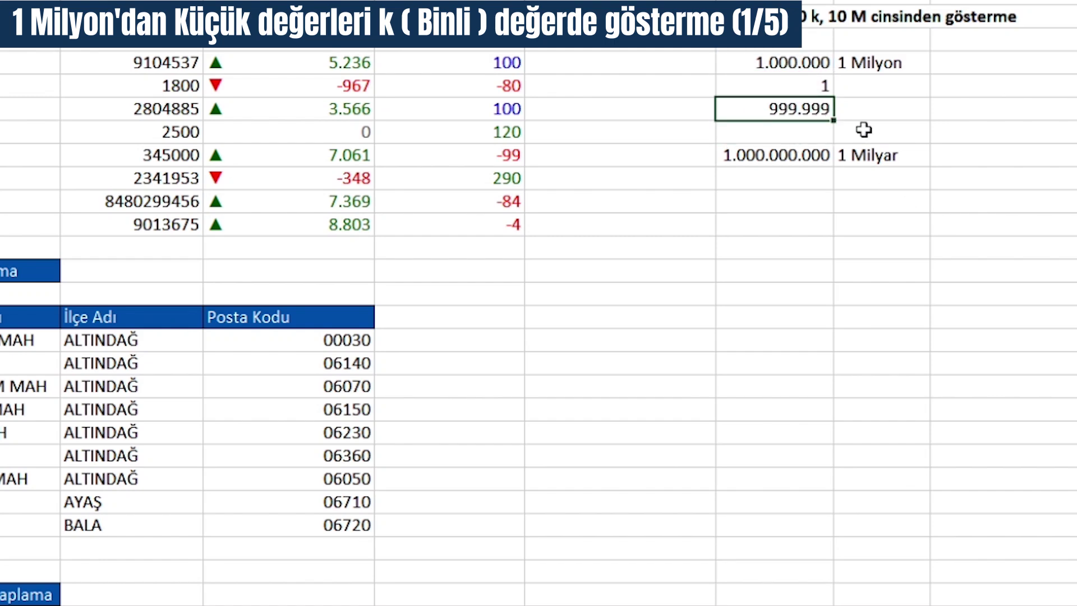
# Switch to Notepad and change the first section of the format code to [<999999] #.##0. " k"
pyautogui.hotkey('alt', 'Tab')
pyautogui.click(53, 521)
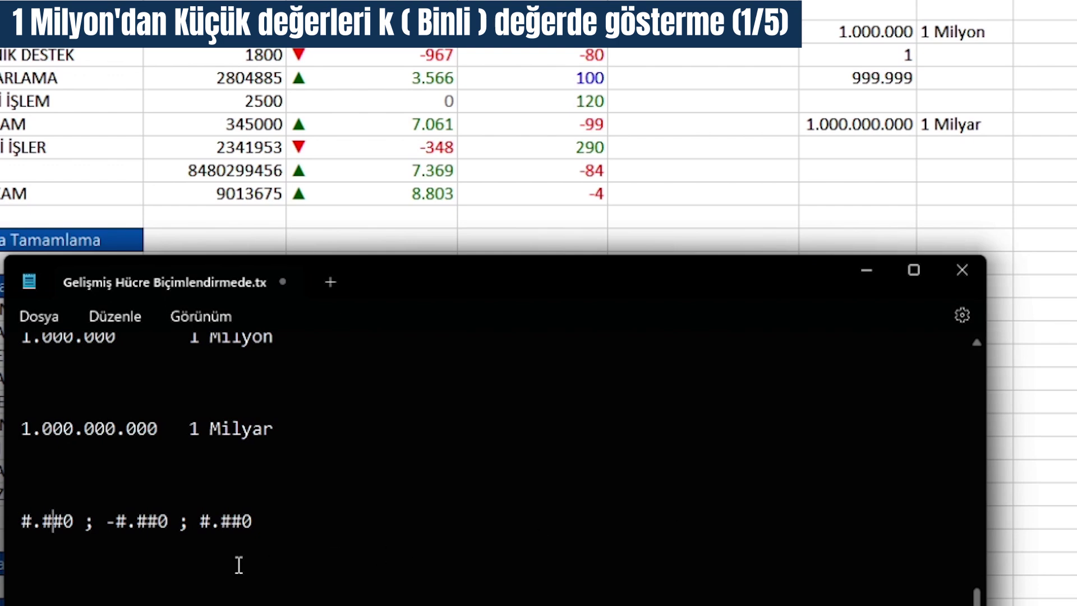
pyautogui.click(24, 525)
pyautogui.write('[]')
pyautogui.press('Left')
pyautogui.write('<999')
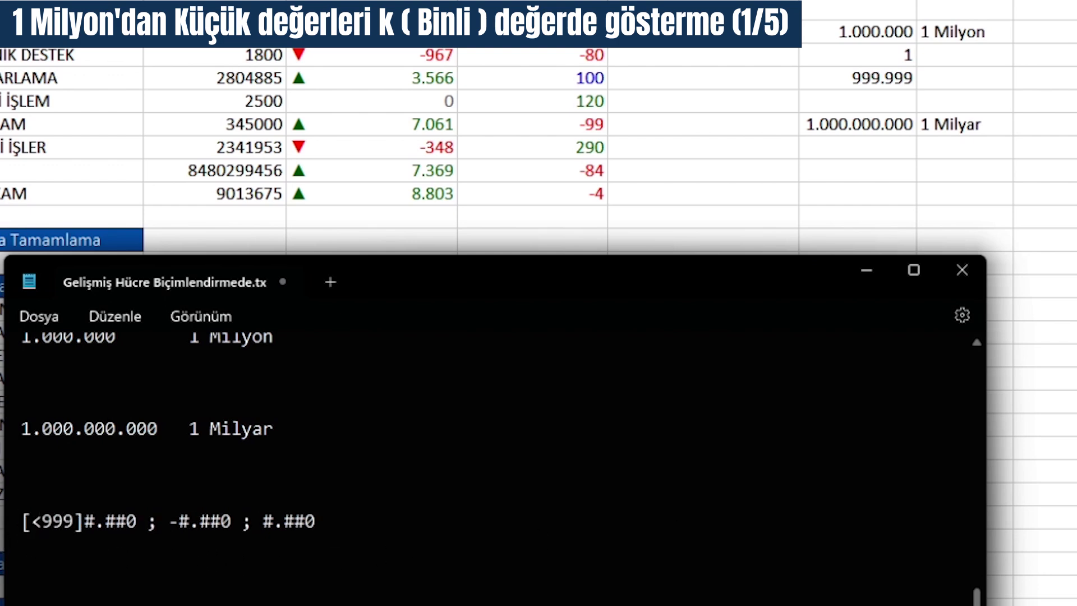
pyautogui.write('999')
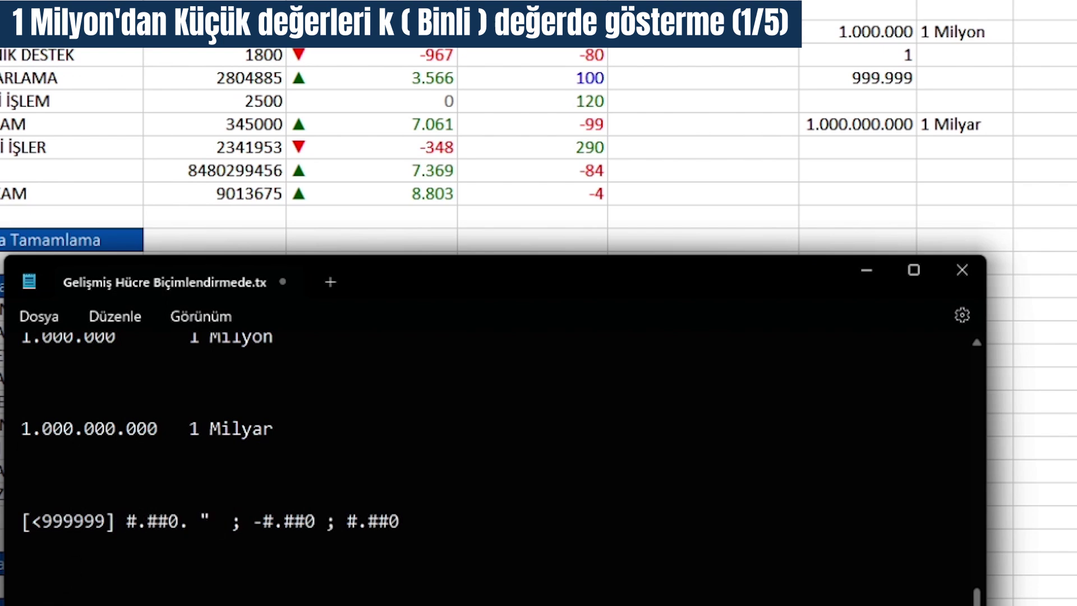
pyautogui.write('k"')
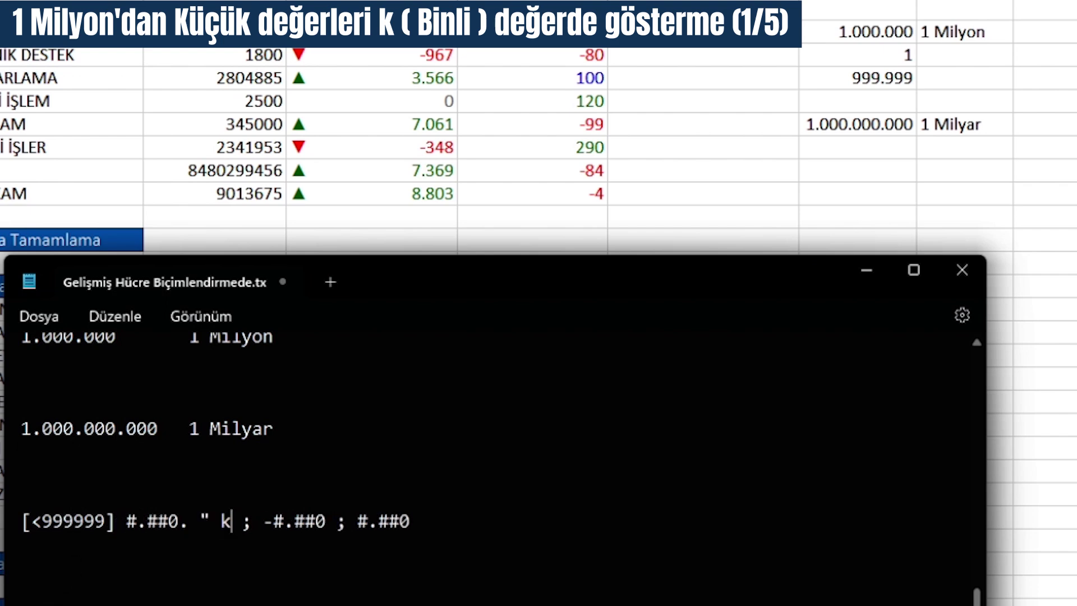
pyautogui.moveTo(178, 522); pyautogui.dragTo(190, 520)
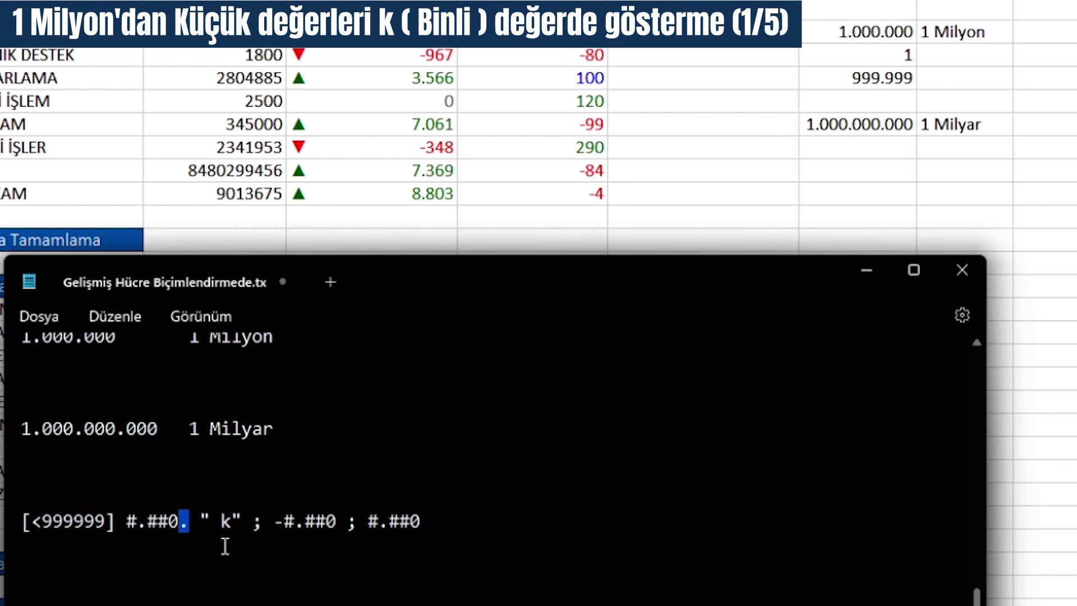
pyautogui.click(213, 521)
pyautogui.moveTo(241, 521); pyautogui.dragTo(67, 534)
pyautogui.click(220, 521)
pyautogui.moveTo(189, 521); pyautogui.dragTo(177, 528)
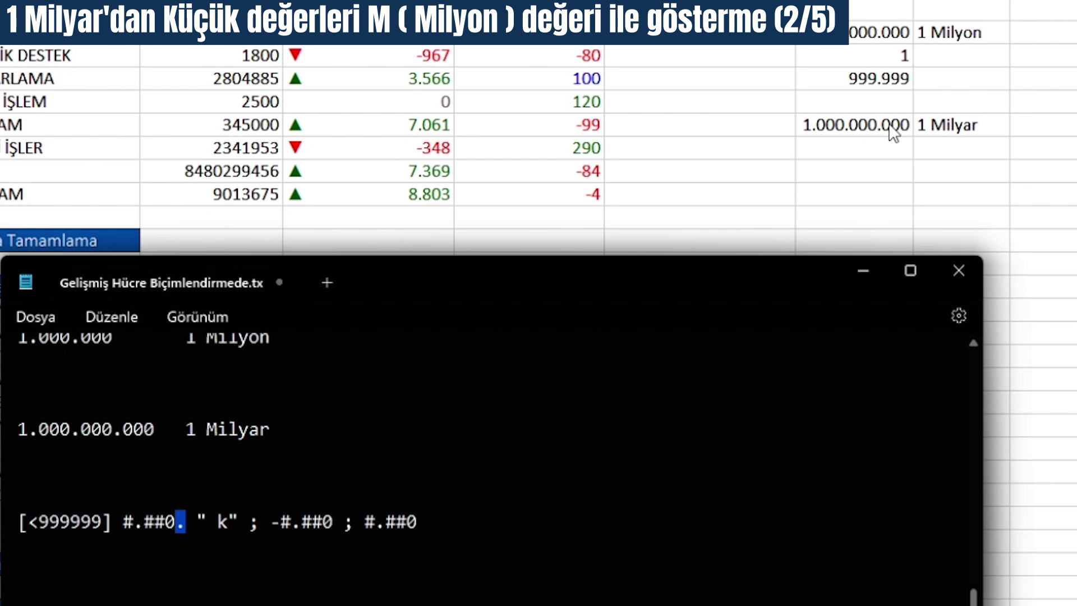
# In the Excel sheet, enter 1 in G12 and subtract it from the 1.000.000.000 in G11 with a formula in G13
pyautogui.click(850, 148)
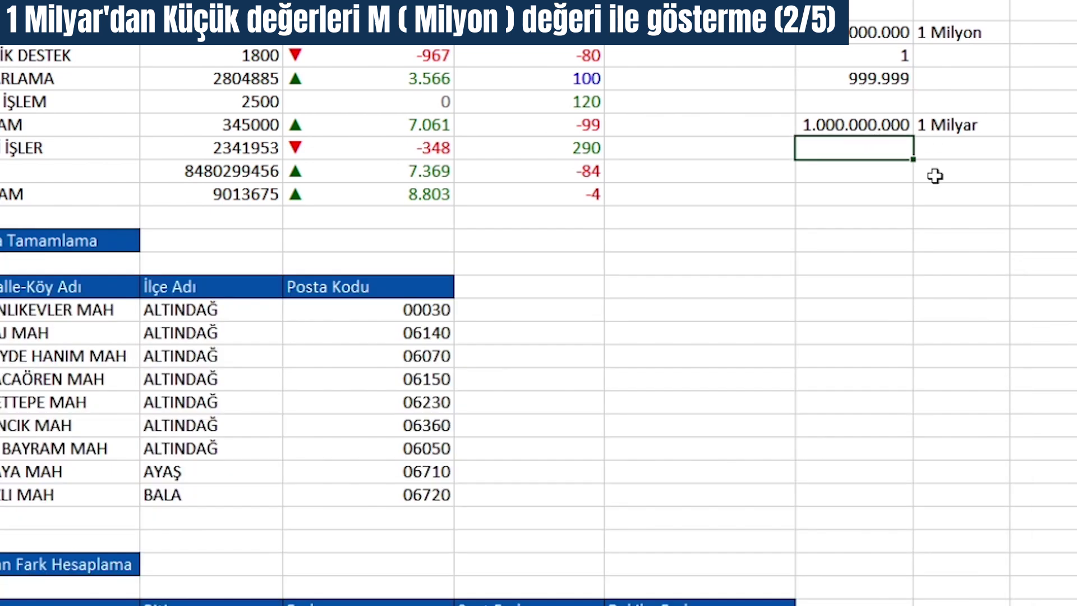
pyautogui.press('Return')
pyautogui.write('=')
pyautogui.press('Up')
pyautogui.press('Up')
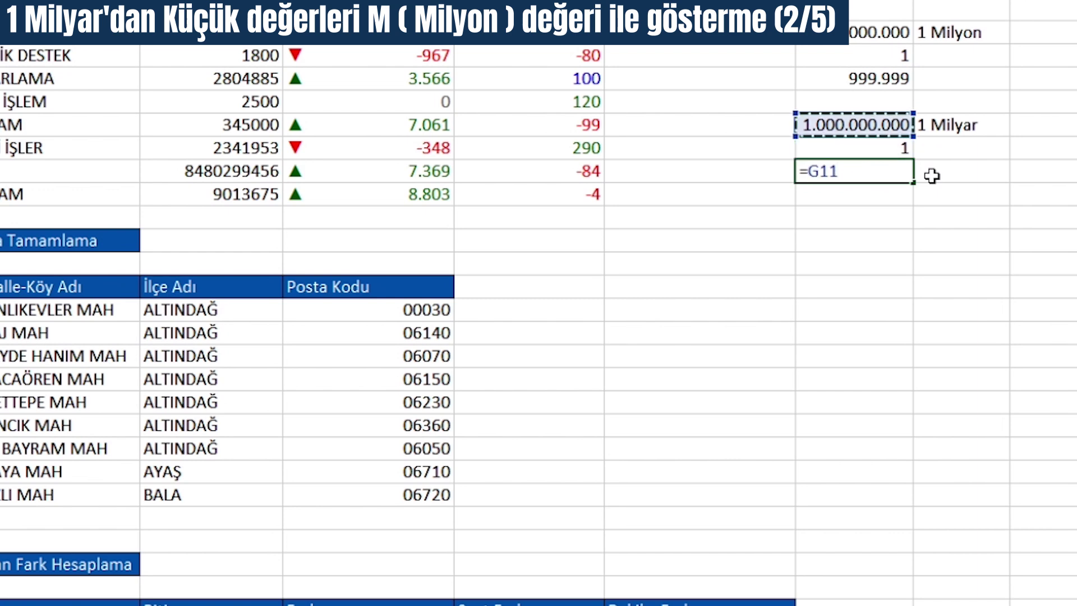
pyautogui.write('-')
pyautogui.press('Up')
pyautogui.press('Return')
pyautogui.click(845, 172)
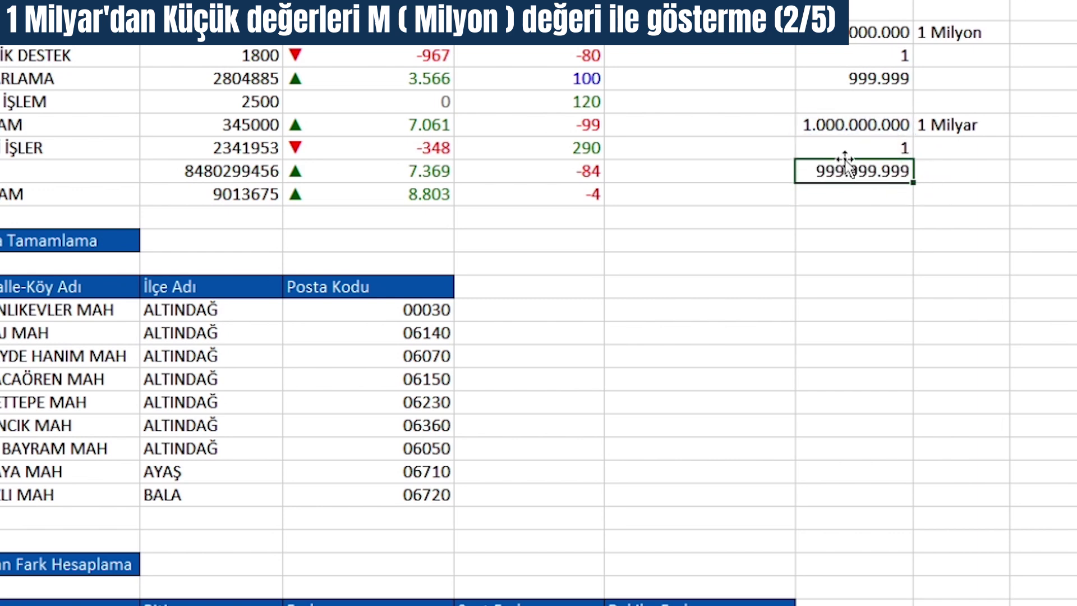
# Label the 999.999 value with K in H9 and the 999.999.999 value with M in H13
pyautogui.click(879, 77)
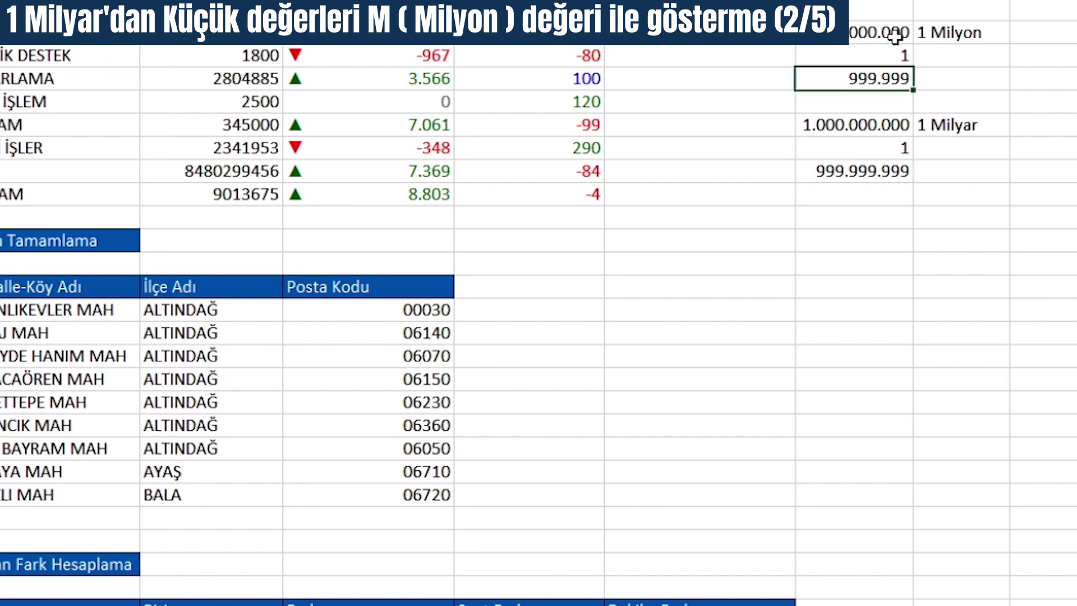
pyautogui.click(894, 37)
pyautogui.click(897, 70)
pyautogui.click(989, 83)
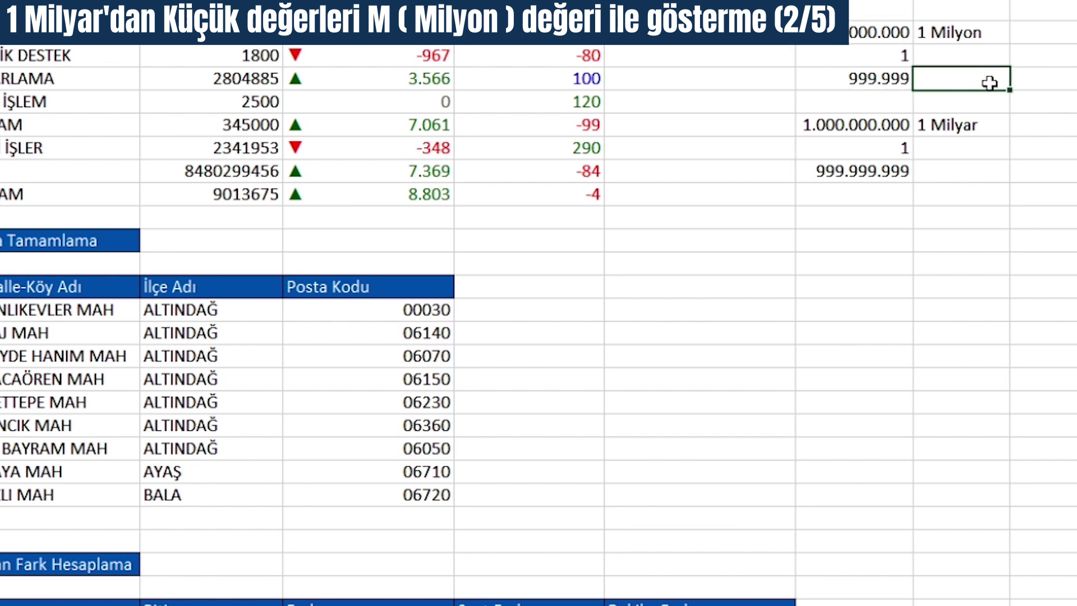
pyautogui.write('K')
pyautogui.press('Return')
pyautogui.press('Down')
pyautogui.press('Down')
pyautogui.press('Down')
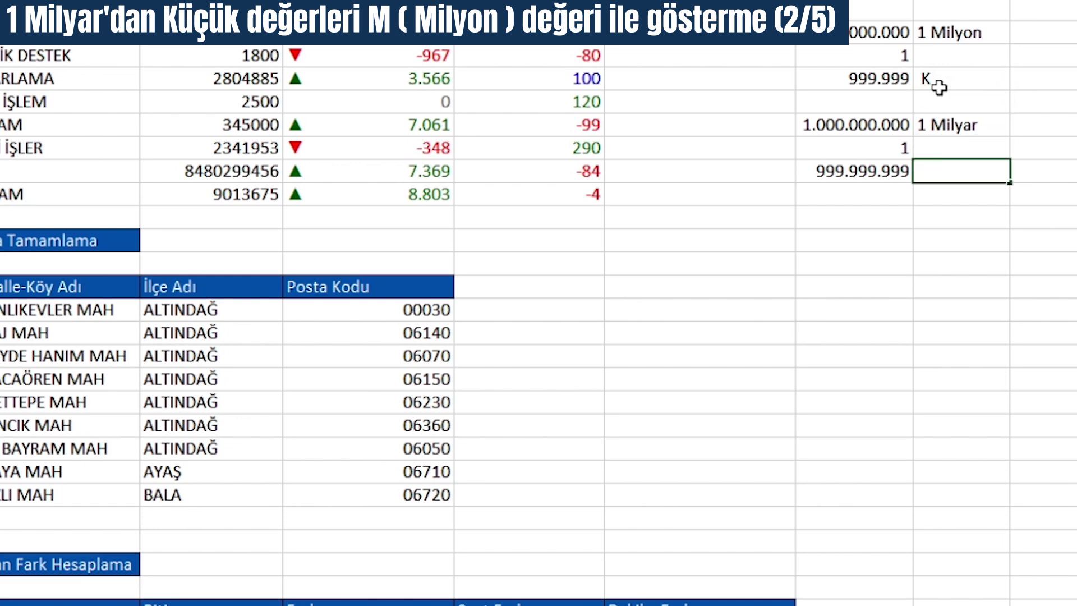
pyautogui.write('m')
pyautogui.write('M')
pyautogui.press('Return')
# Switch to Notepad and replace the minus sign in the code's second section with the condition [<999999999]
pyautogui.hotkey('alt', 'Tab')
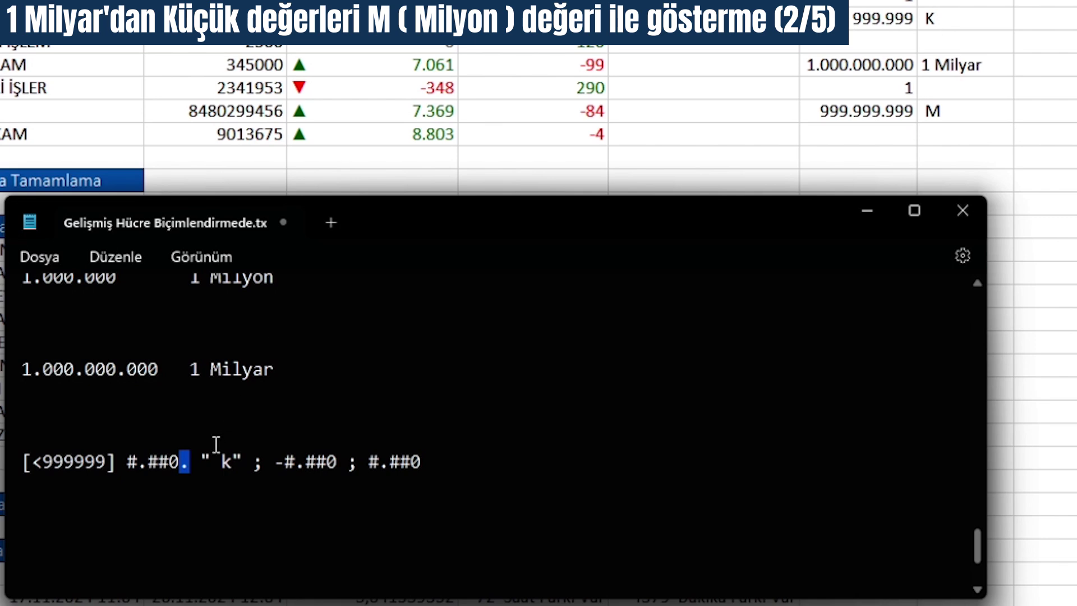
pyautogui.click(206, 464)
pyautogui.click(275, 463)
pyautogui.press('Delete')
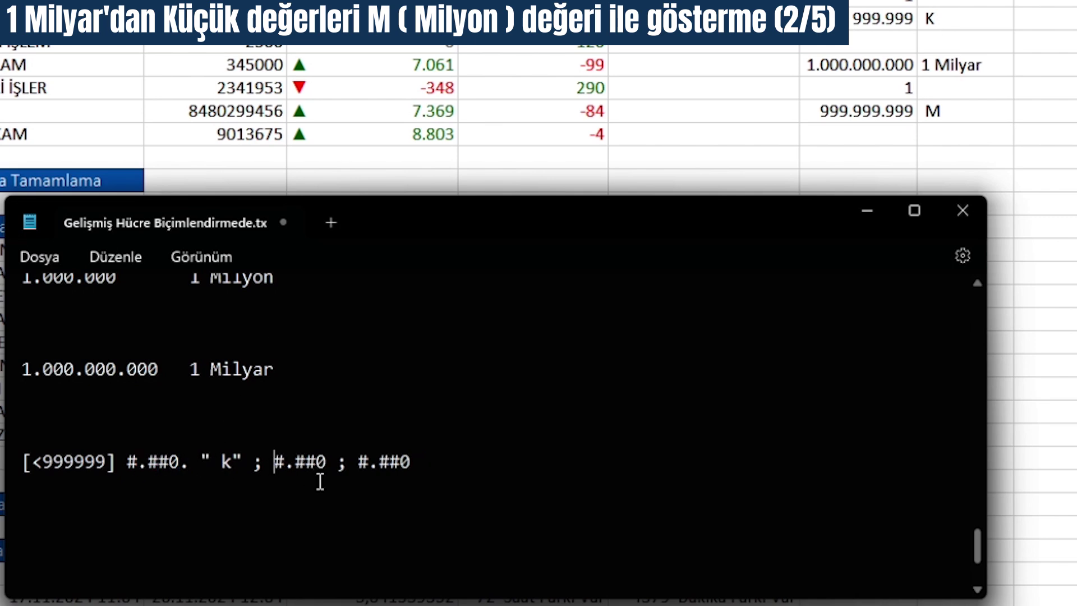
pyautogui.write('[]')
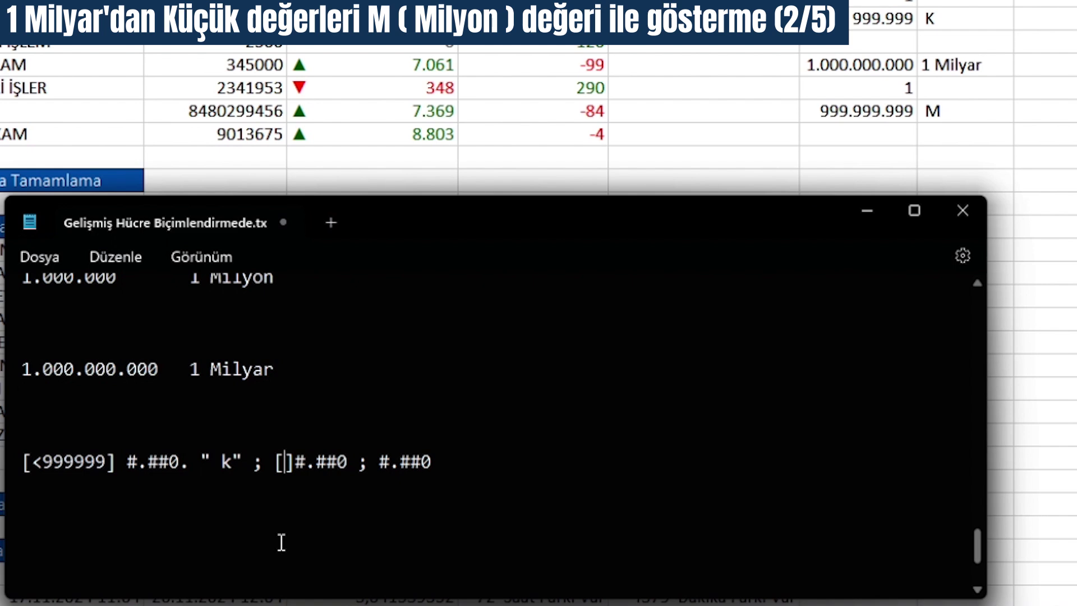
pyautogui.write('<')
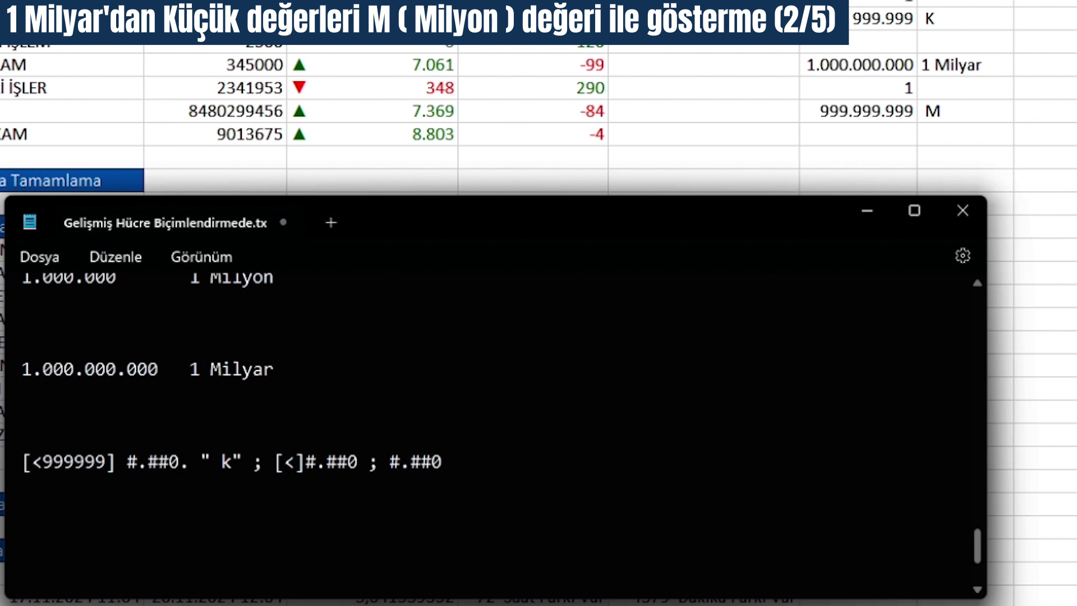
pyautogui.write('999999')
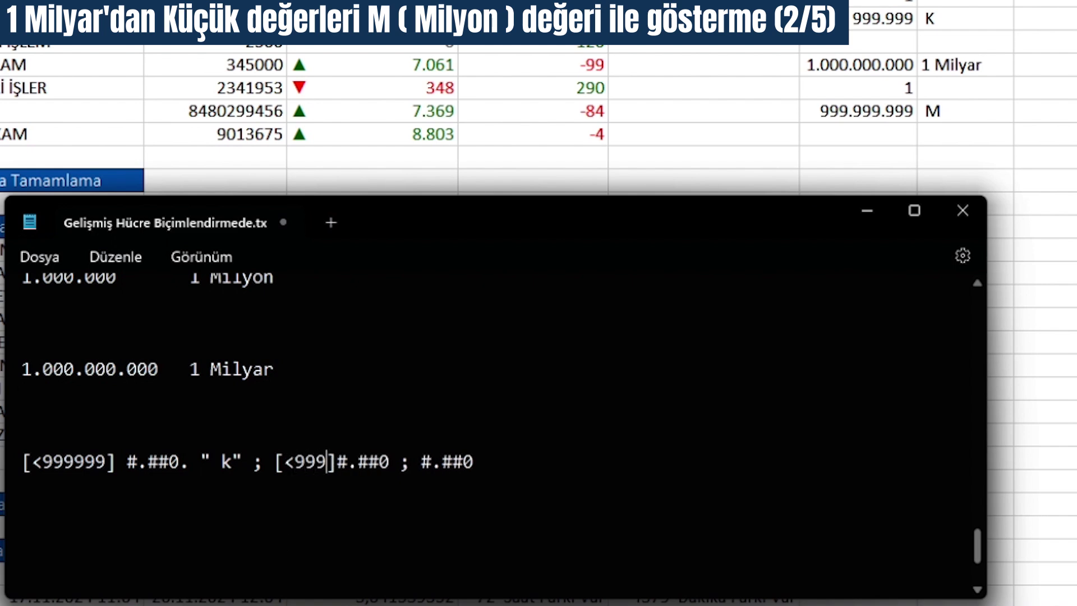
pyautogui.write('999')
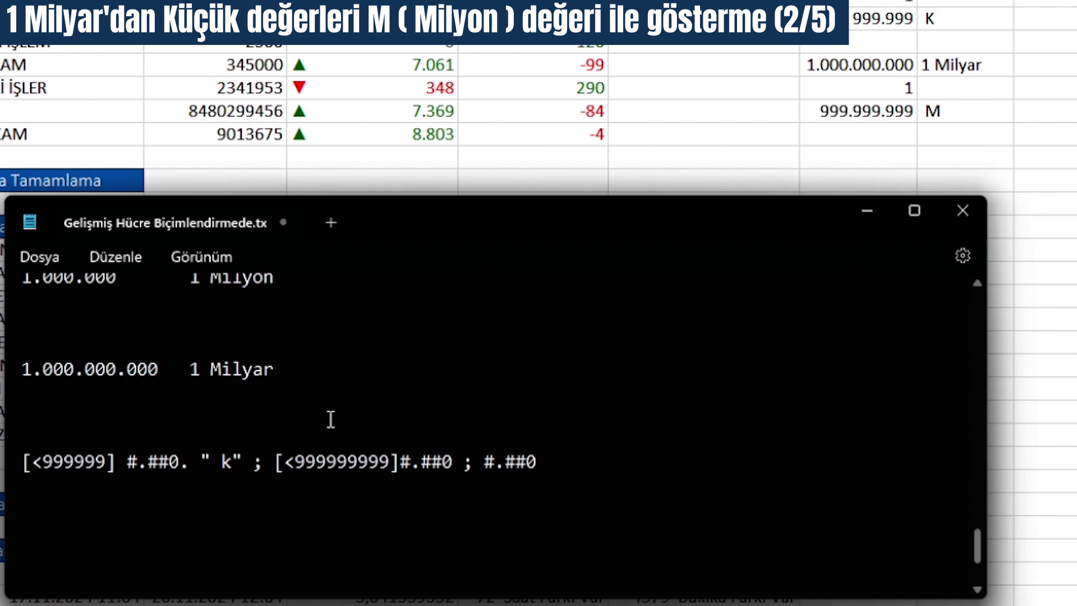
# Space out the second section and complete it as #.##0.. " M" after its condition
pyautogui.moveTo(295, 466); pyautogui.dragTo(384, 469)
pyautogui.click(399, 465)
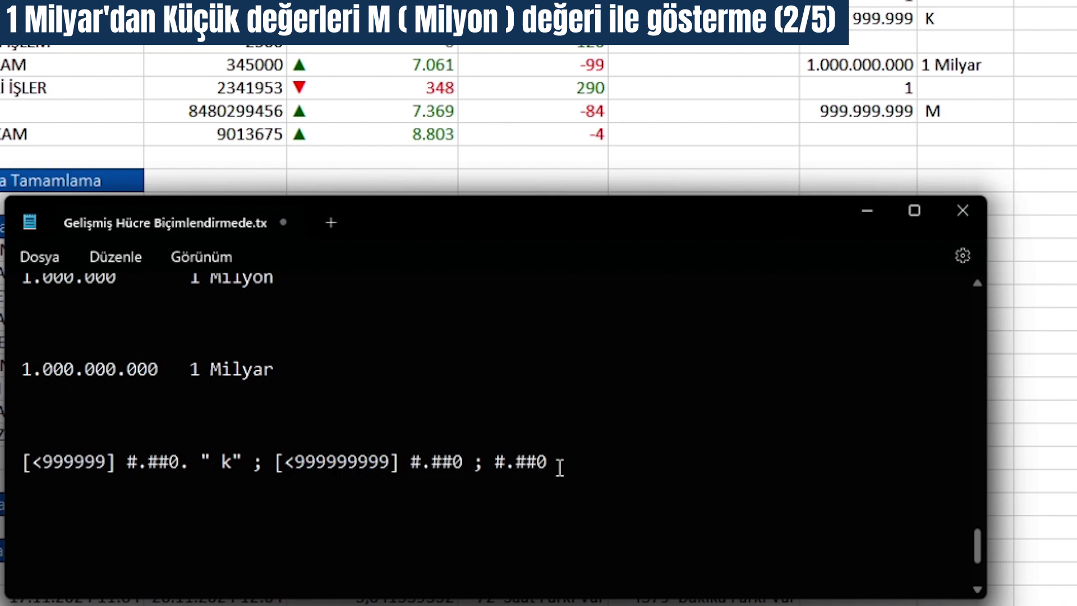
pyautogui.click(475, 465)
pyautogui.write('"')
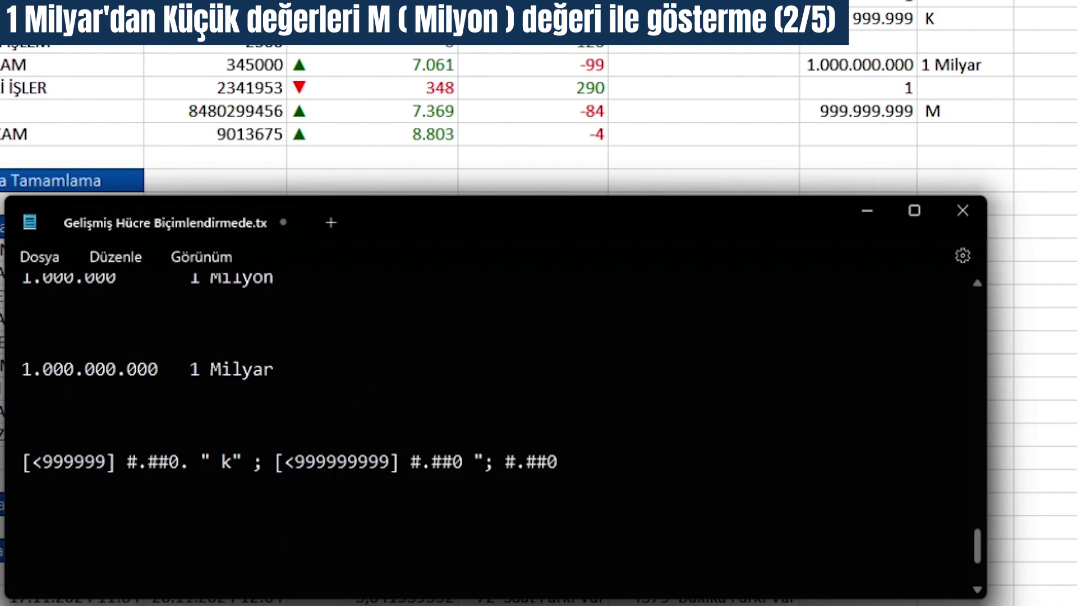
pyautogui.write(' m')
pyautogui.press('BackSpace')
pyautogui.write('M"')
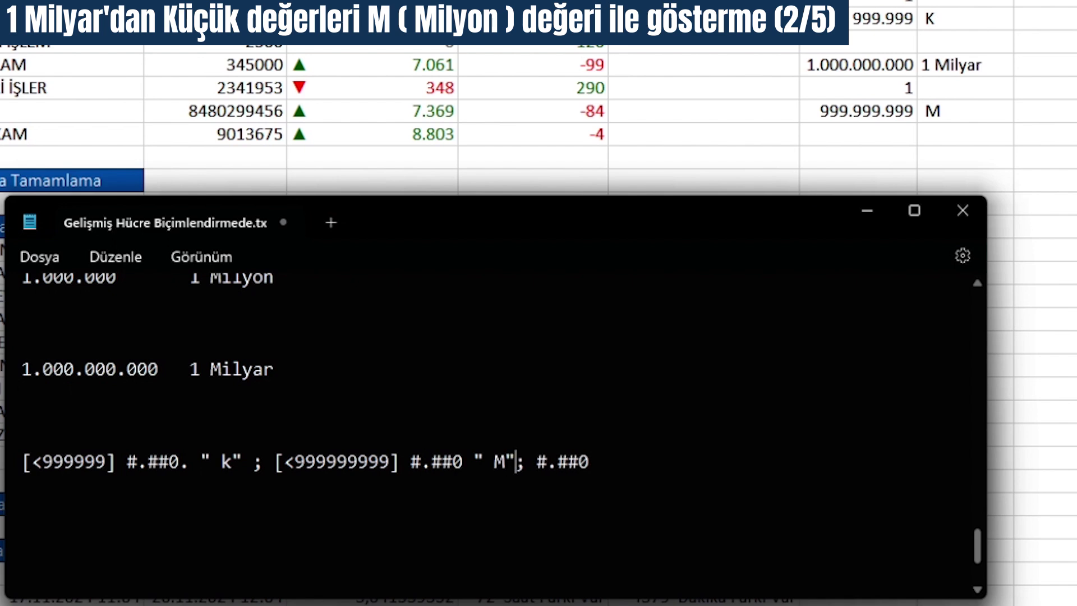
pyautogui.click(463, 461)
pyautogui.write('..')
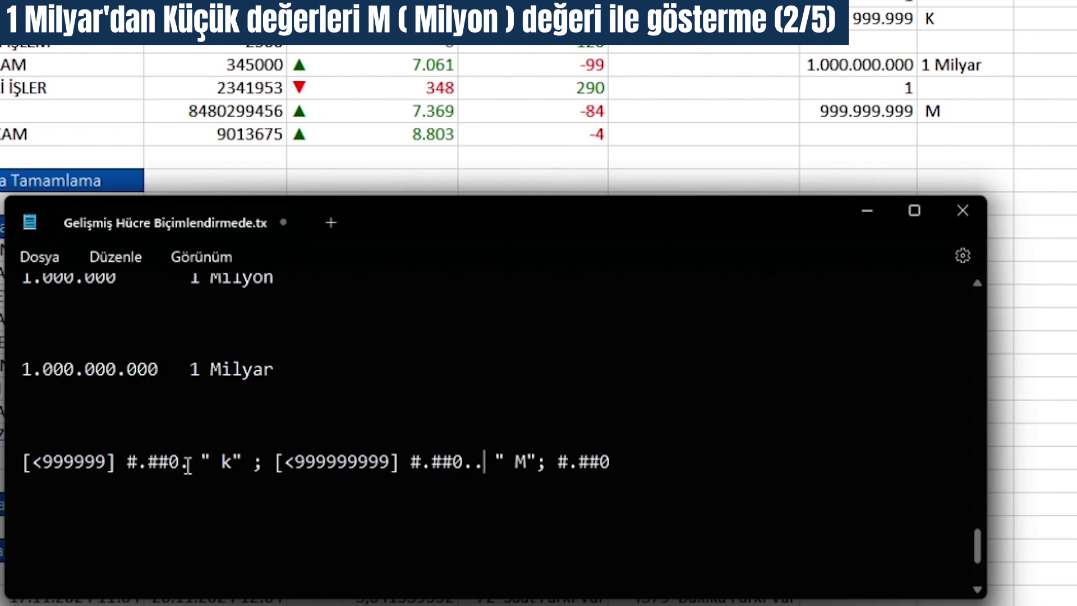
pyautogui.moveTo(192, 465); pyautogui.dragTo(178, 466)
pyautogui.moveTo(483, 465); pyautogui.dragTo(468, 466)
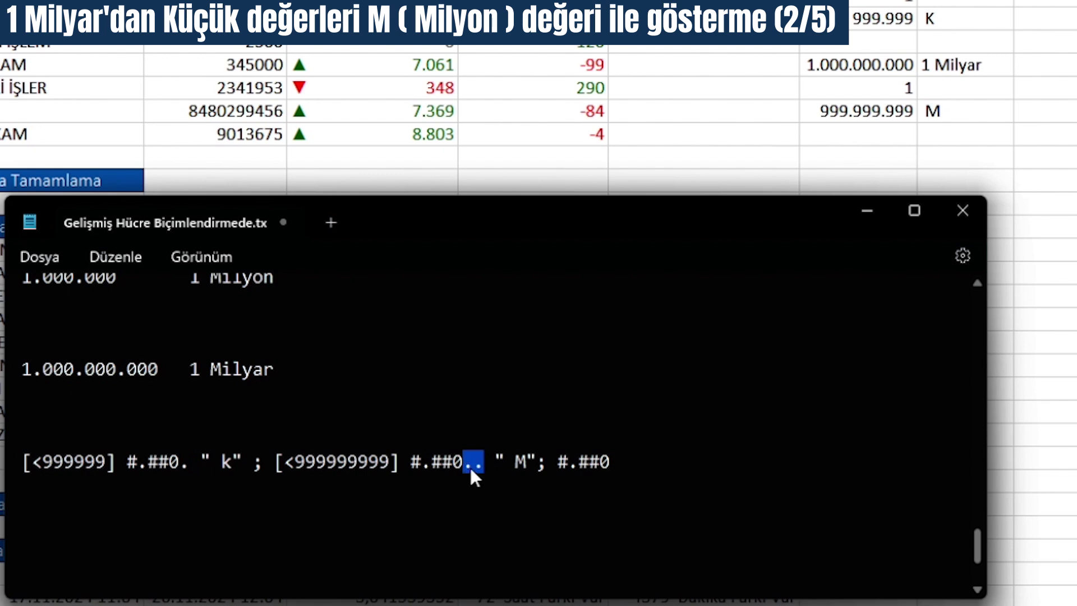
pyautogui.hotkey('alt', 'Tab')
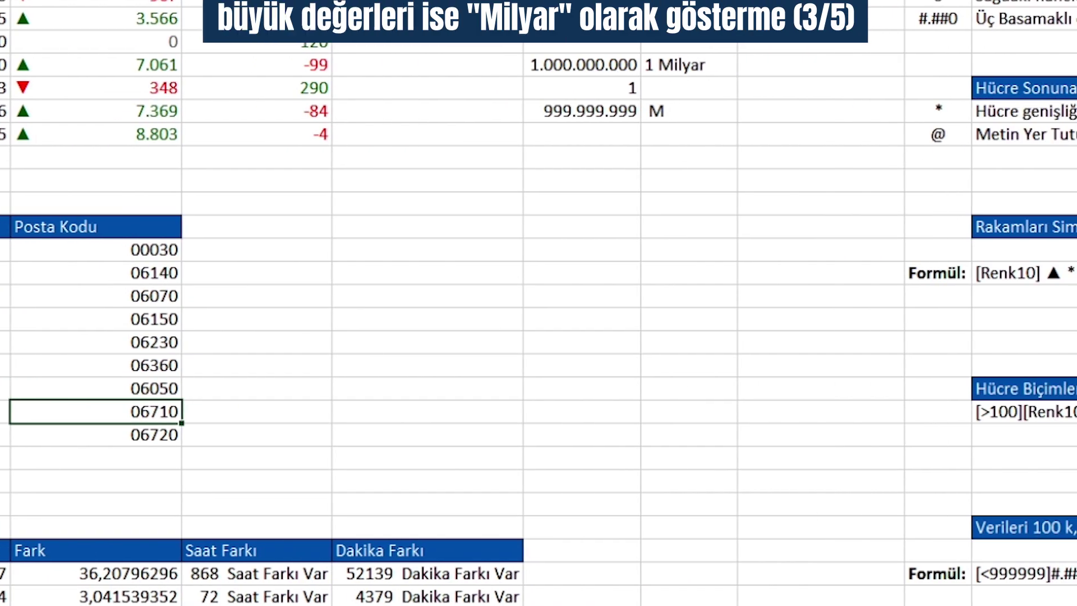
pyautogui.hotkey('alt', 'Tab')
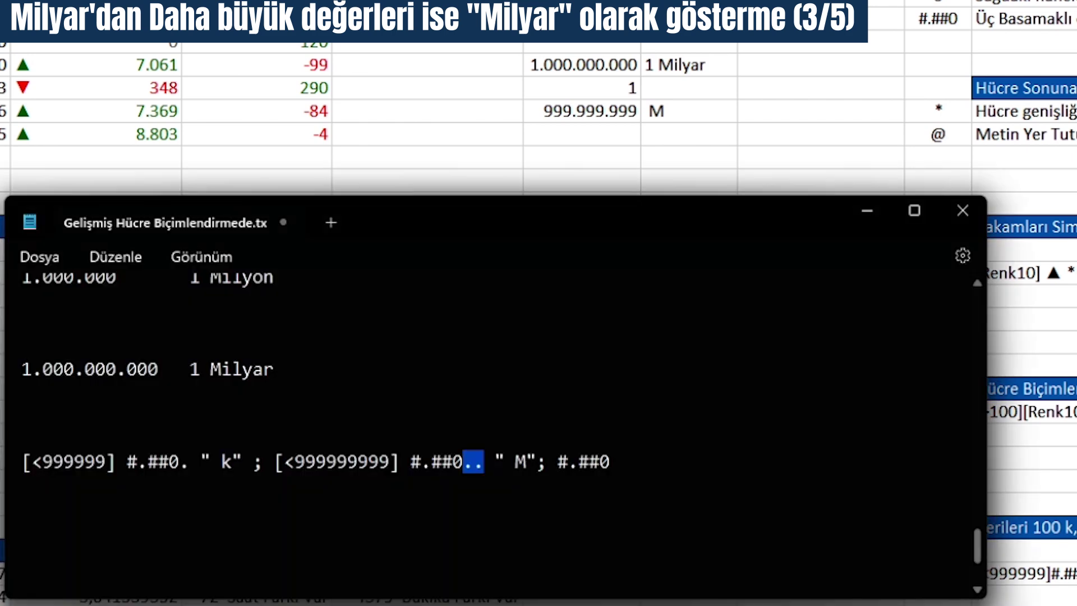
# Complete the code's third section in Notepad as #.##0... " Milyar"
pyautogui.click(656, 58)
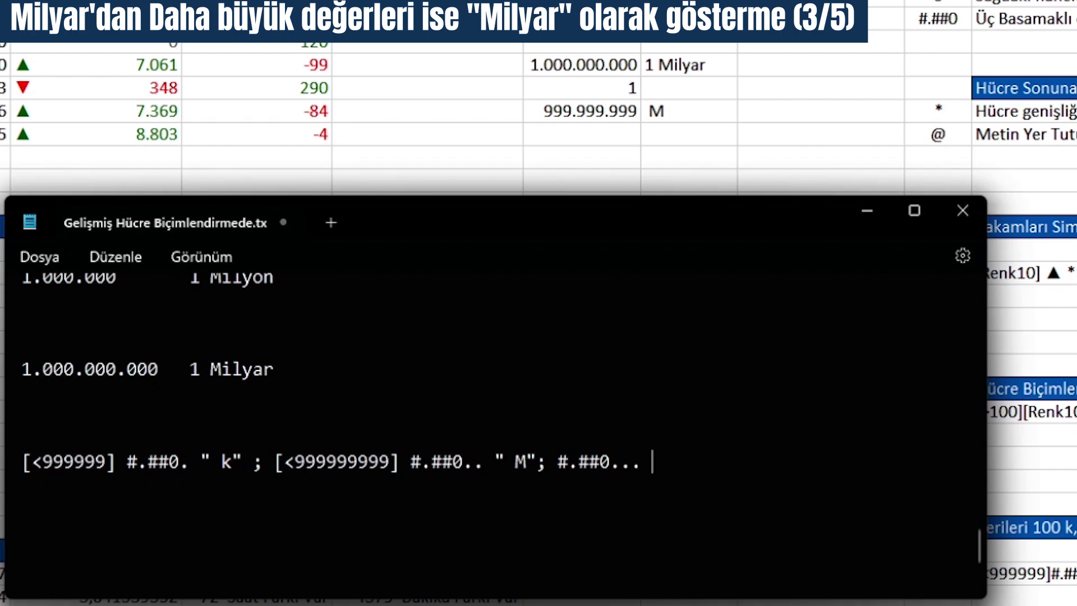
pyautogui.write('mILYAR"')
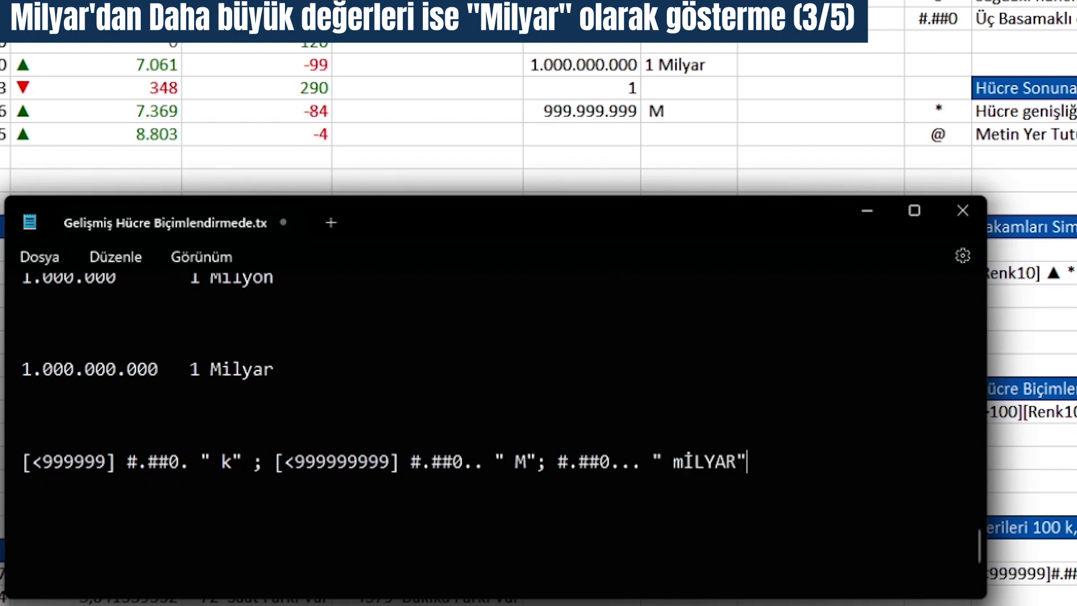
pyautogui.press('BackSpace')
pyautogui.press('BackSpace')
pyautogui.press('BackSpace')
pyautogui.press('BackSpace')
pyautogui.press('BackSpace')
pyautogui.press('BackSpace')
pyautogui.press('BackSpace')
pyautogui.write('Mil')
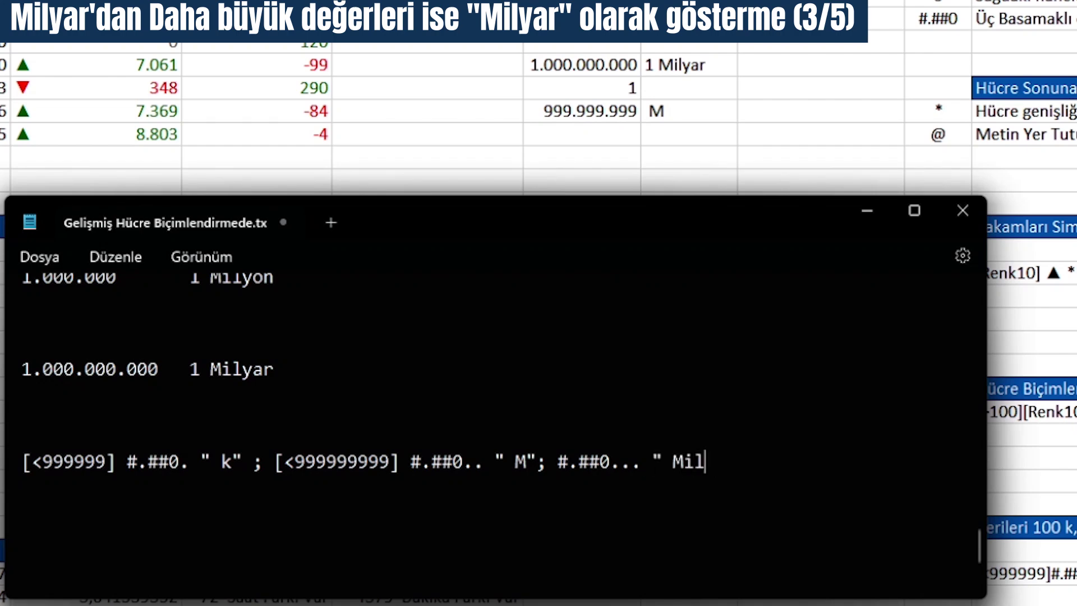
pyautogui.write('yar"')
# Copy the whole three-section format code from Notepad and switch back to the Excel sheet
pyautogui.hotkey('shift', 'Home')
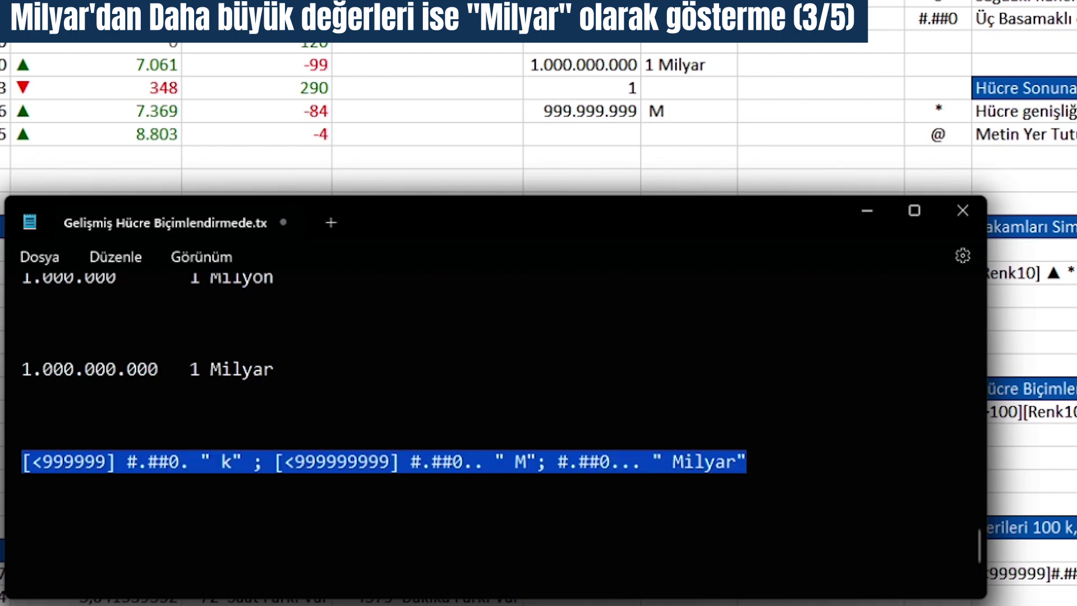
pyautogui.click(446, 487)
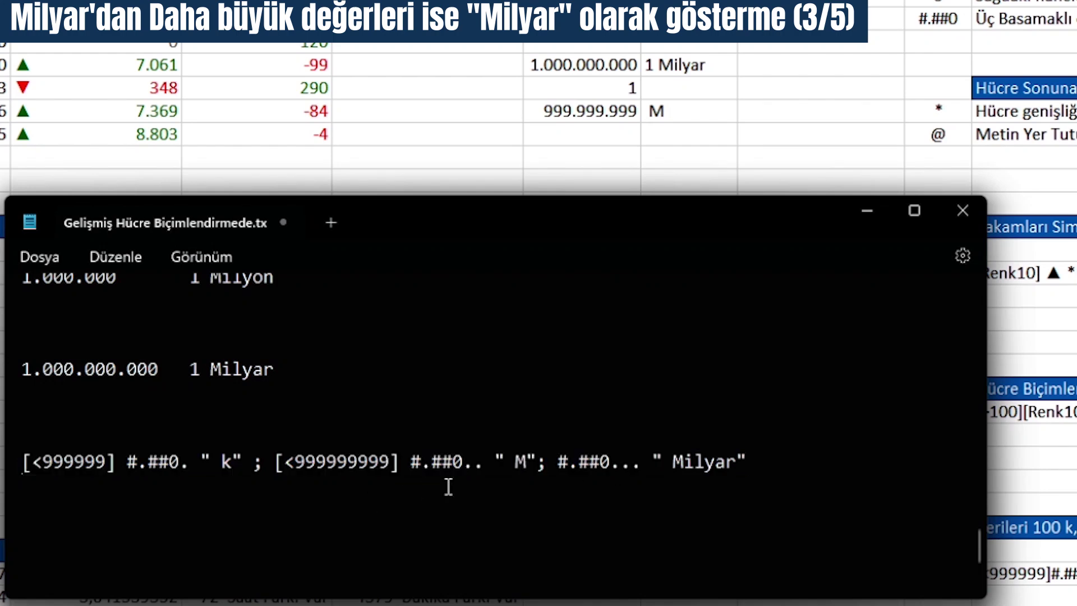
pyautogui.moveTo(675, 461); pyautogui.dragTo(642, 461)
pyautogui.moveTo(611, 463); pyautogui.dragTo(644, 463)
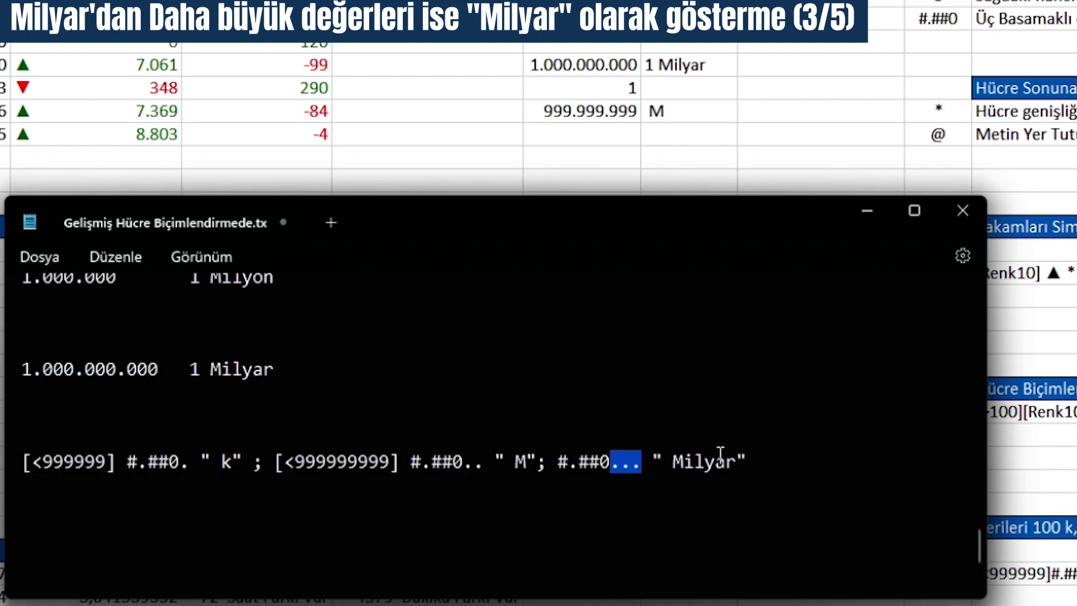
pyautogui.moveTo(763, 460); pyautogui.dragTo(3, 461)
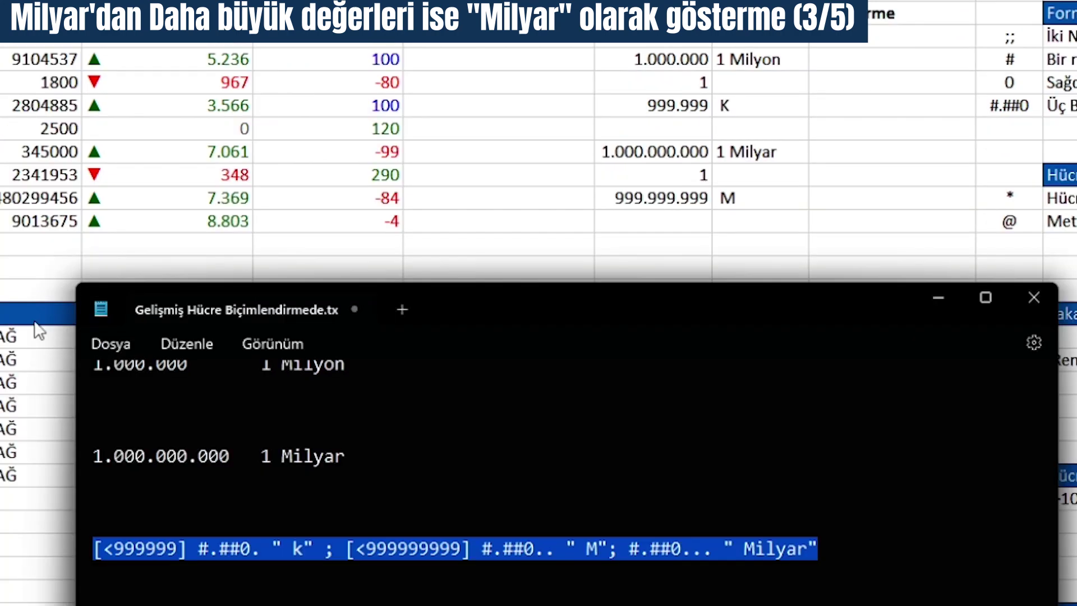
pyautogui.hotkey('alt', 'Tab')
pyautogui.click(15, 44)
pyautogui.click(18, 40)
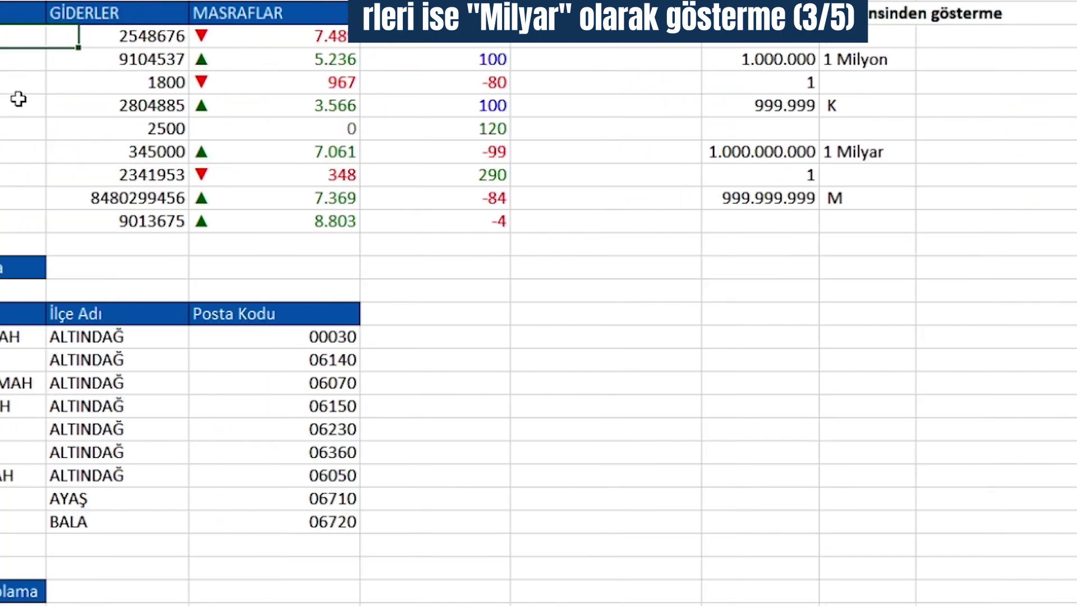
# Apply the copied code as a custom number format to the GİDERLER values in C6:C14
pyautogui.moveTo(113, 36); pyautogui.dragTo(130, 221)
pyautogui.rightClick(130, 221)
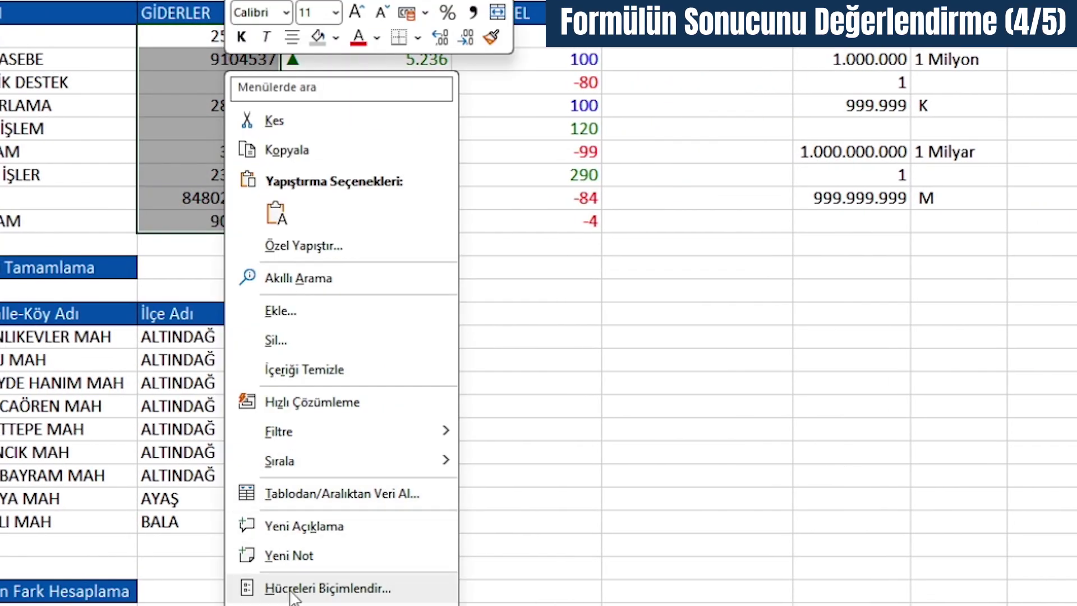
pyautogui.click(291, 589)
pyautogui.click(45, 392)
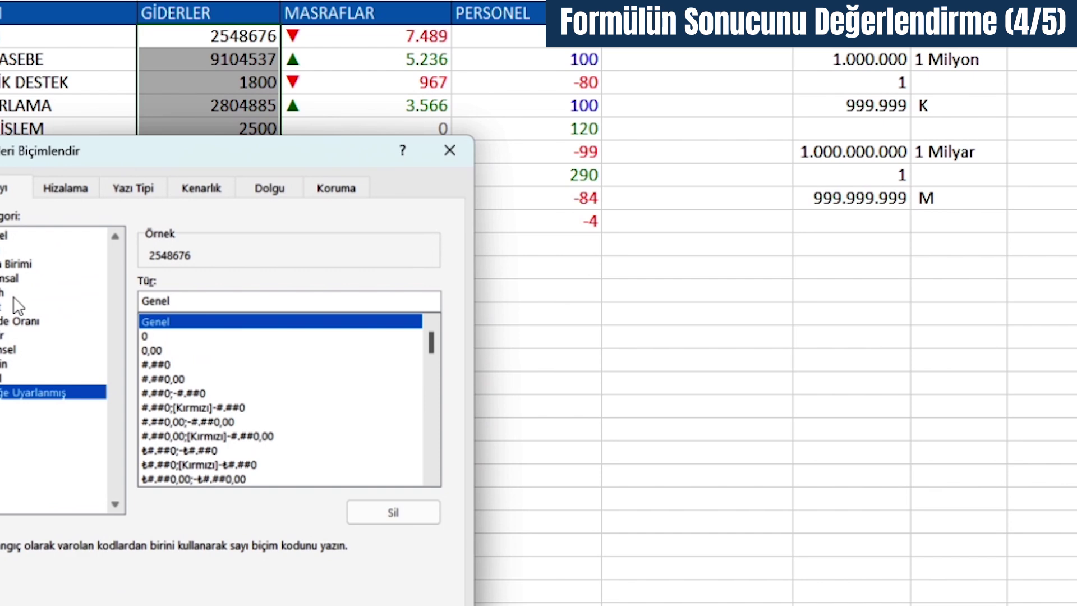
pyautogui.hotkey('ctrl', 'v')
pyautogui.click(344, 604)
pyautogui.click(222, 102)
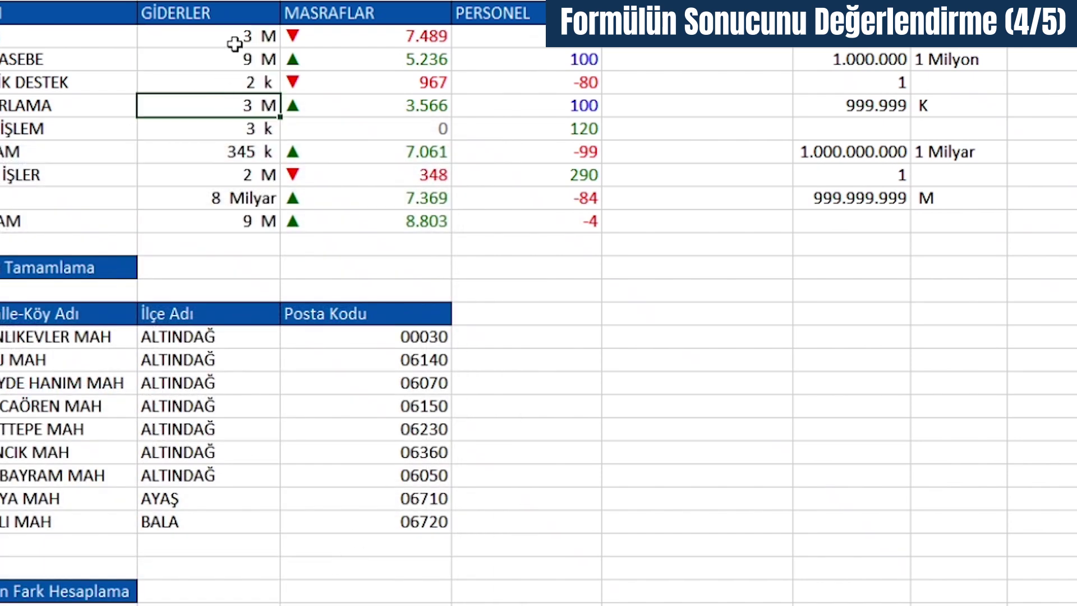
# Compare the SATIŞ and TEKNİK DESTEK expenses with the code in Notepad, including the two dots in its million section
pyautogui.click(235, 43)
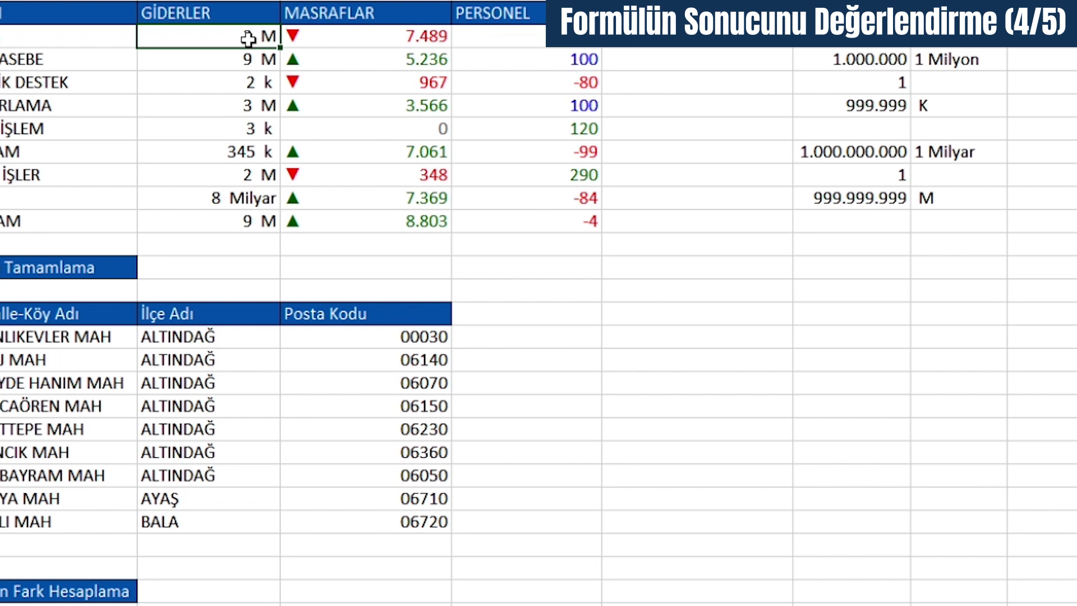
pyautogui.click(589, 604)
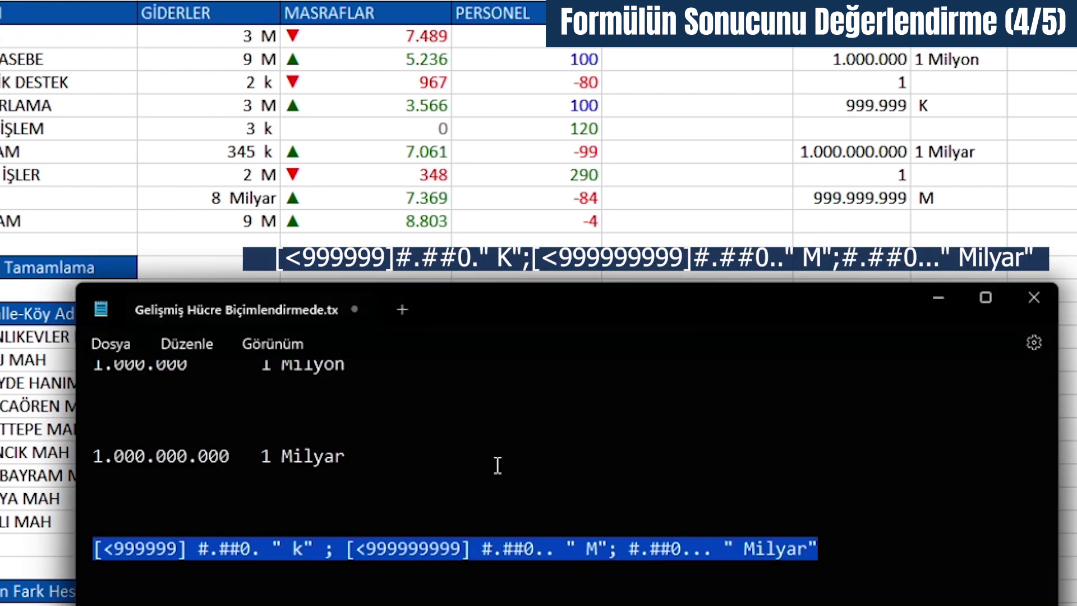
pyautogui.click(492, 478)
pyautogui.hotkey('alt', 'Tab')
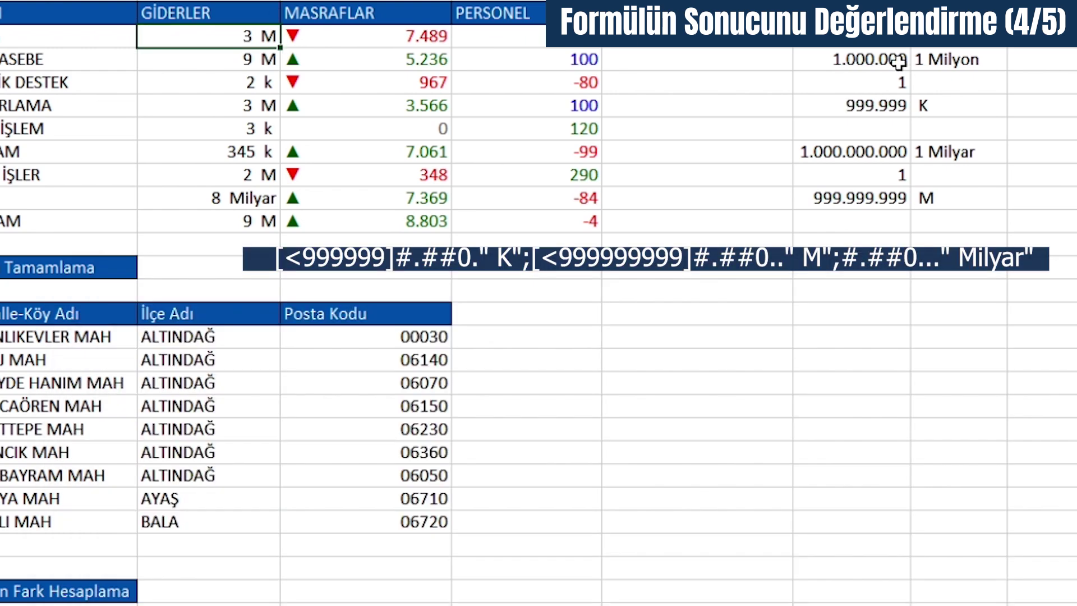
pyautogui.click(248, 84)
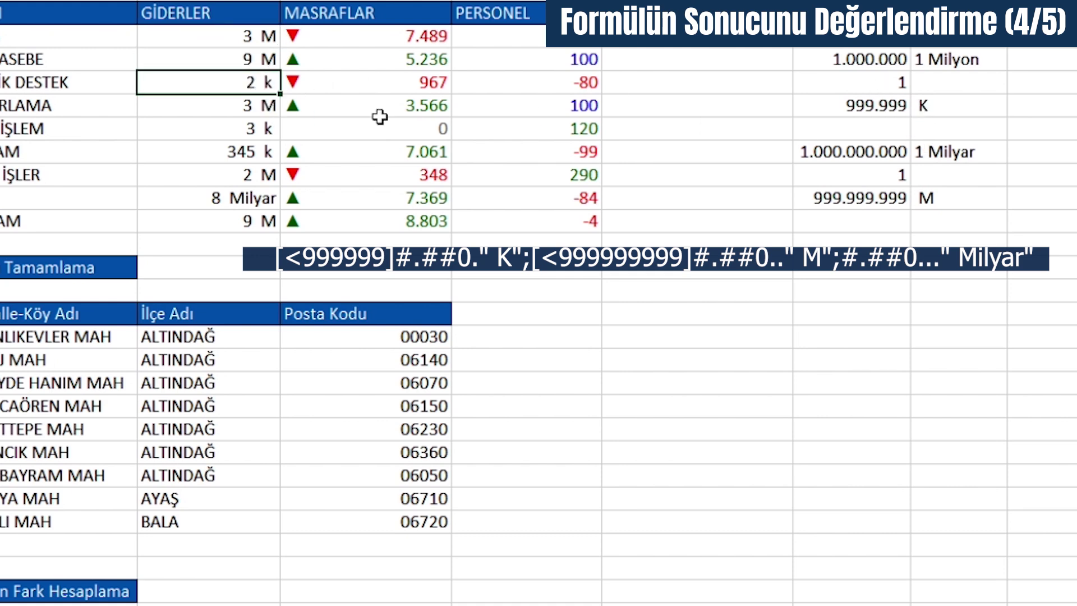
pyautogui.moveTo(923, 191); pyautogui.dragTo(847, 157)
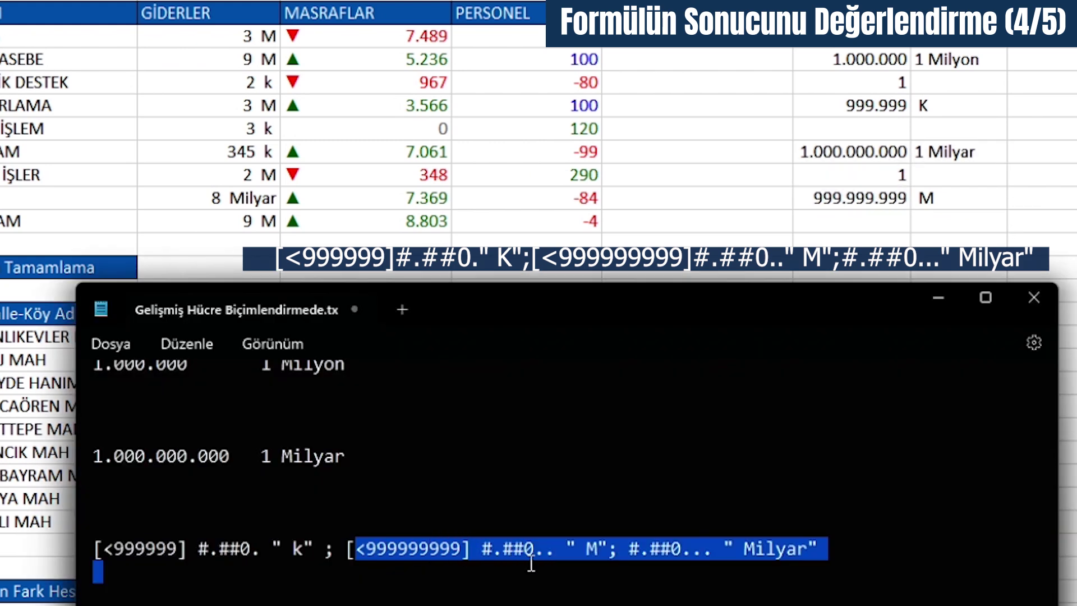
pyautogui.moveTo(529, 568); pyautogui.dragTo(552, 573)
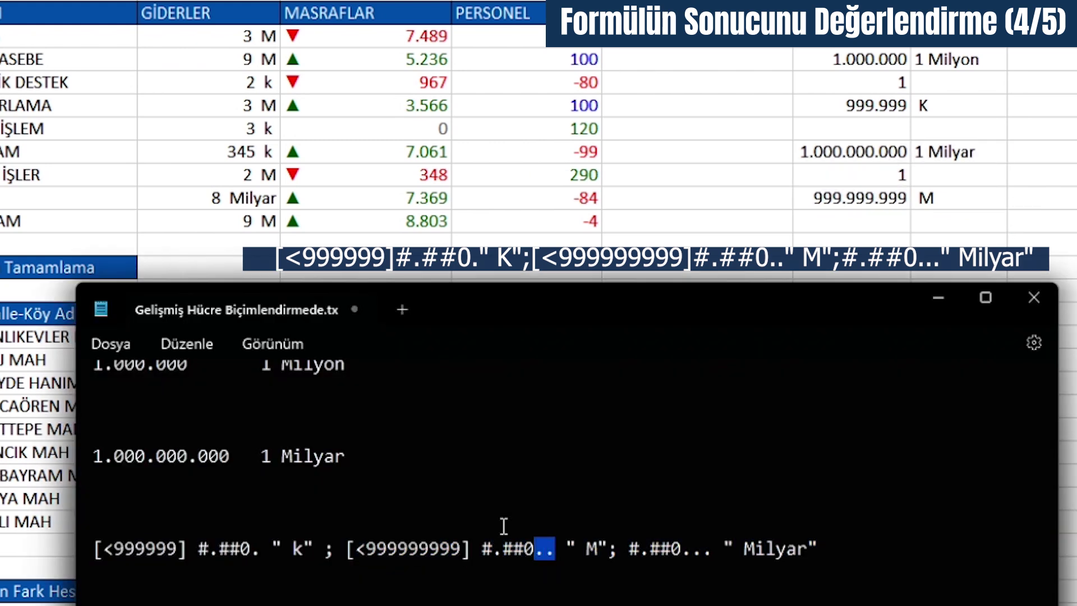
# Examine the PAZARLAMA expense and the İK expense's underlying value against the code's " Milyar" section, and review the formatted GİDERLER column
pyautogui.click(256, 110)
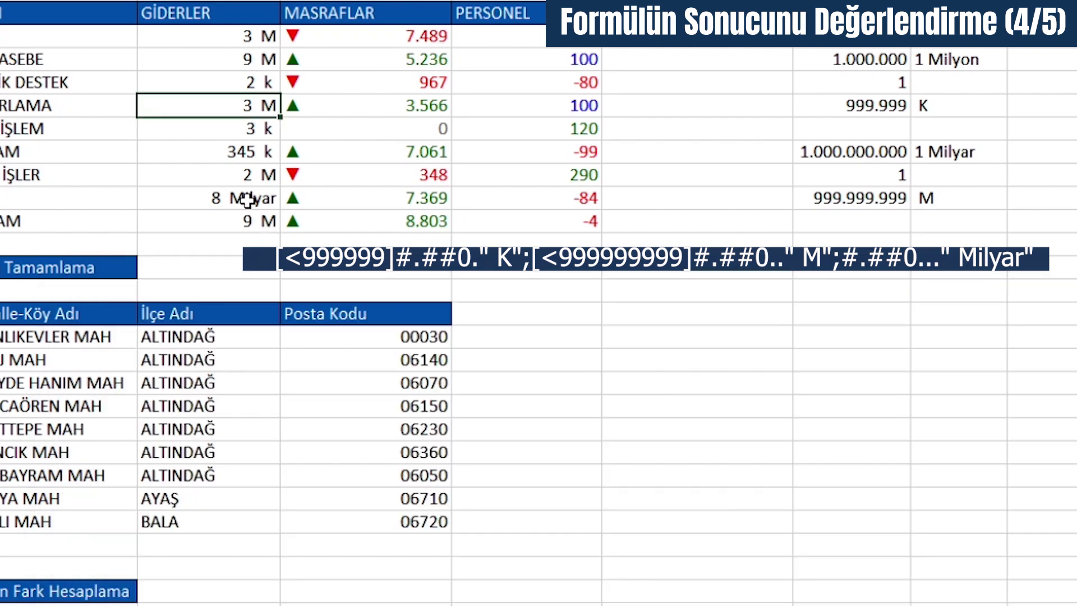
pyautogui.click(247, 199)
pyautogui.press('F2')
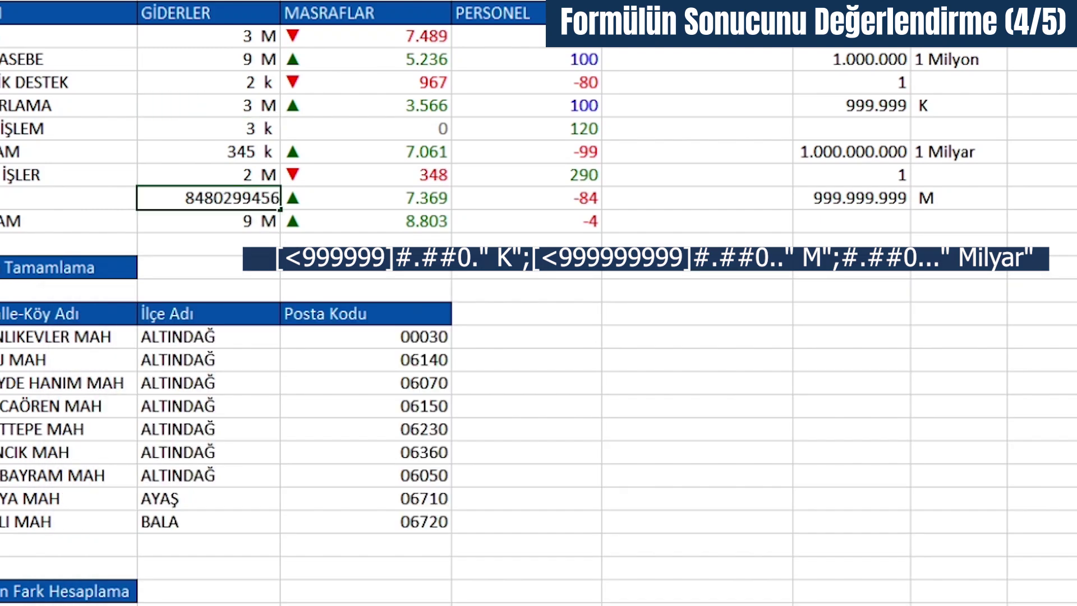
pyautogui.press('Escape')
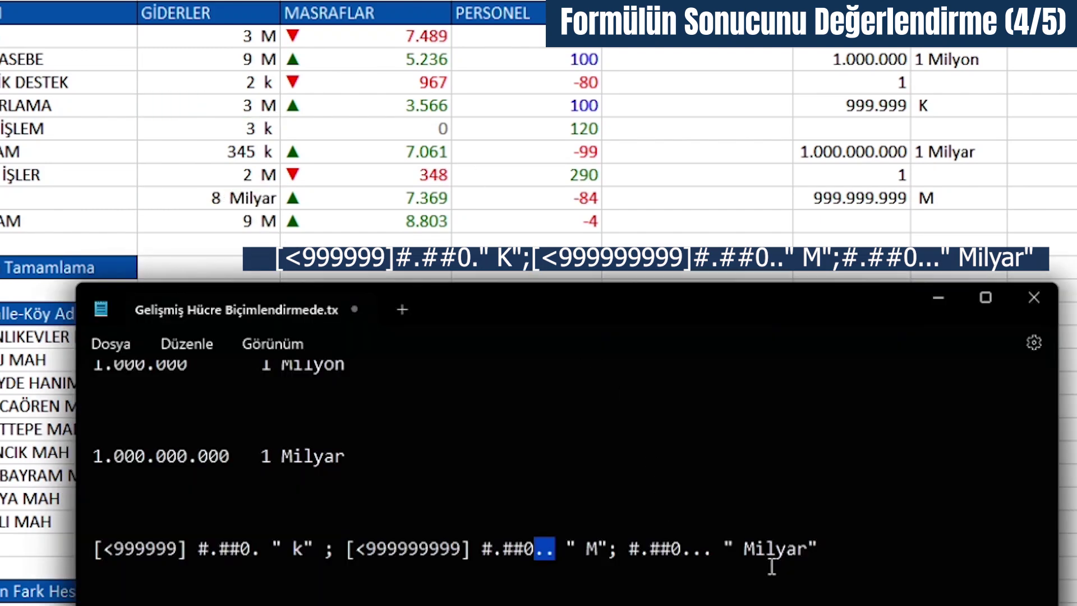
pyautogui.moveTo(681, 549); pyautogui.dragTo(702, 551)
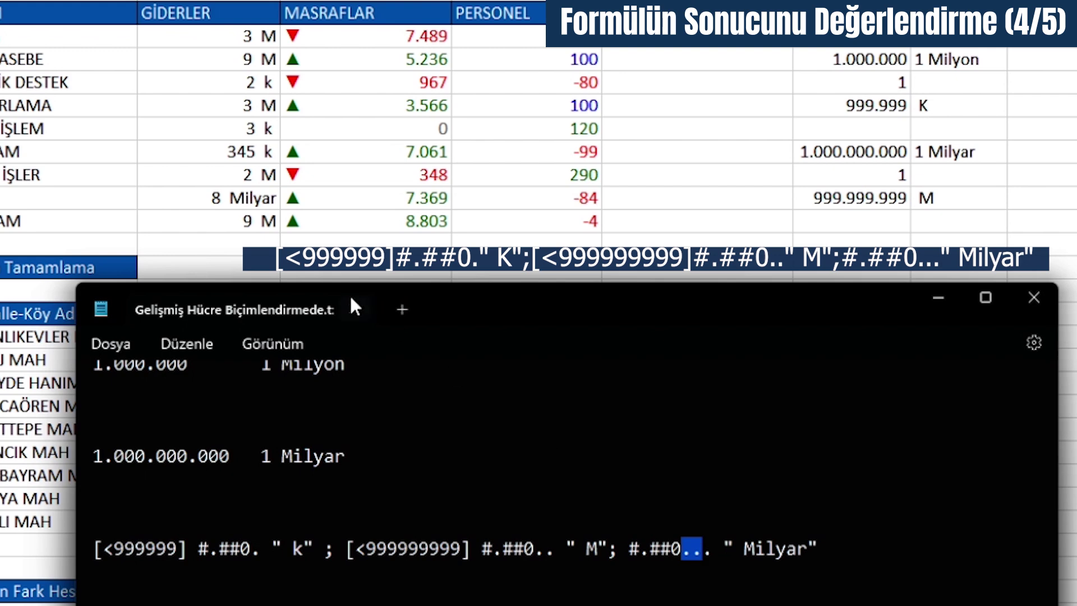
pyautogui.click(220, 198)
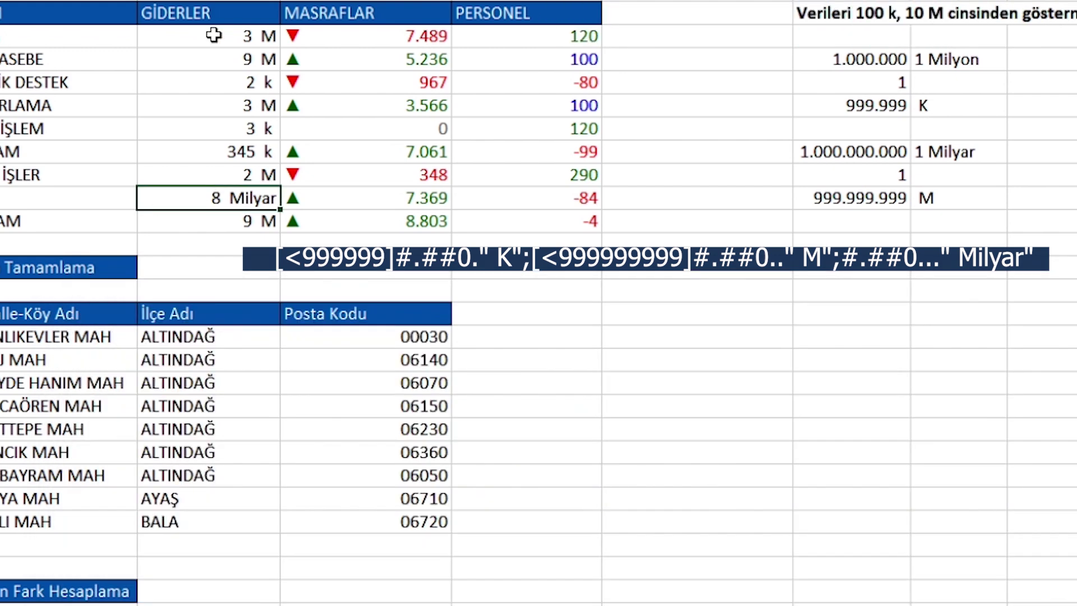
pyautogui.moveTo(214, 34); pyautogui.dragTo(225, 221)
pyautogui.click(44, 120)
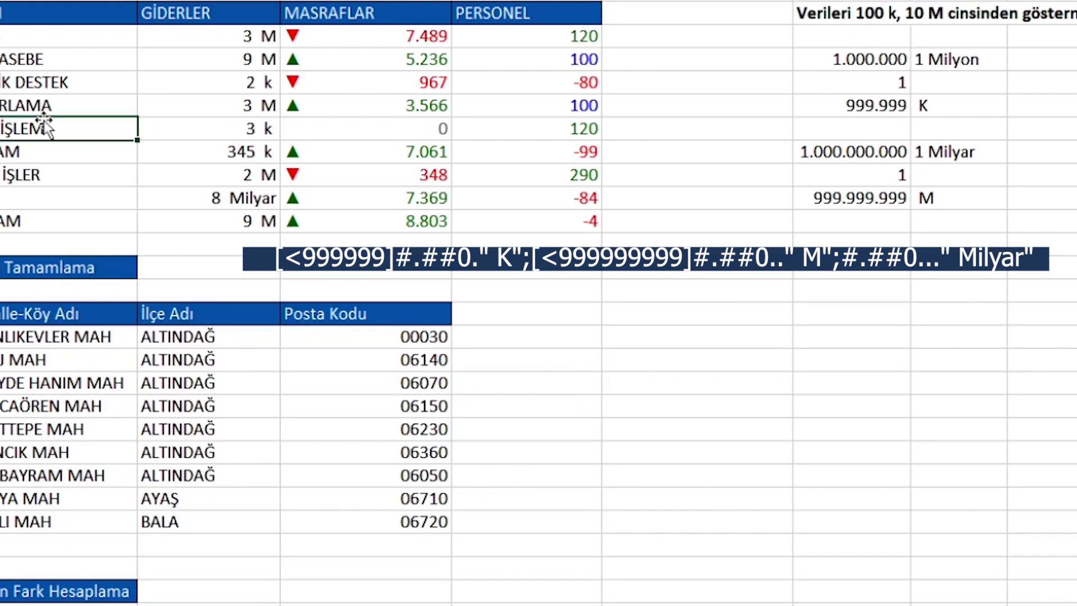
# Insert a default column chart of the BİRİM table and limit its data to the GİDERLER column down to MAKAM
pyautogui.hotkey('ctrl', 'a')
pyautogui.hotkey('alt', 'F1')
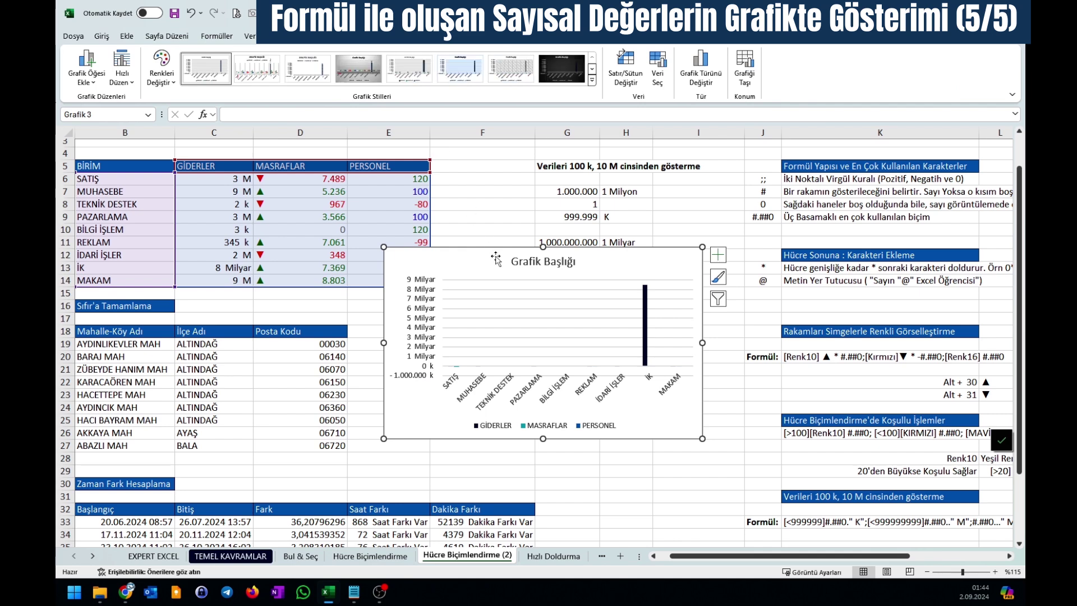
pyautogui.moveTo(496, 257); pyautogui.dragTo(549, 311)
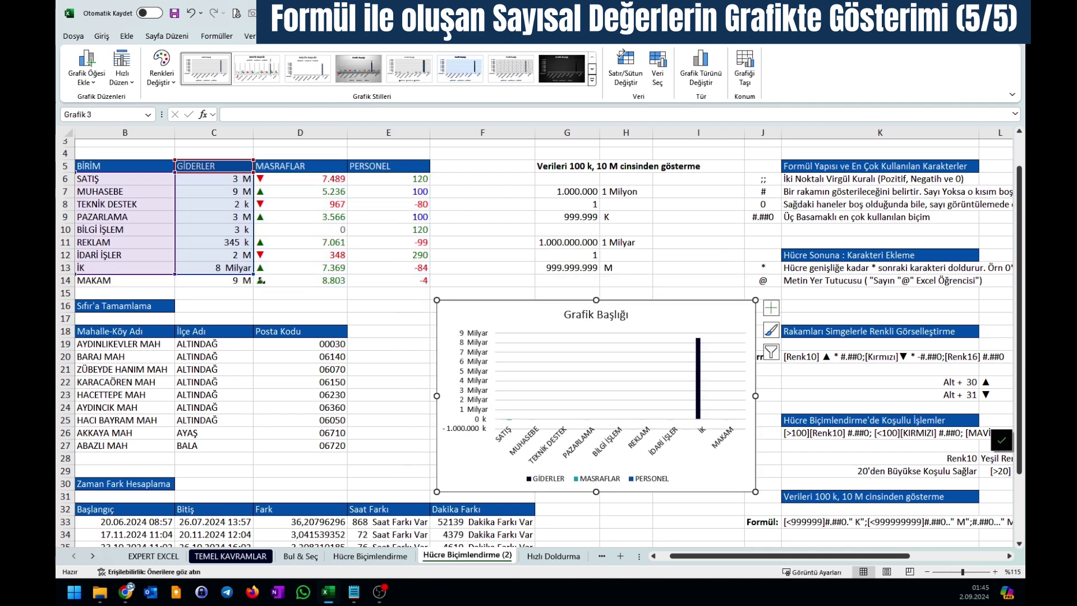
pyautogui.moveTo(254, 274); pyautogui.dragTo(254, 286)
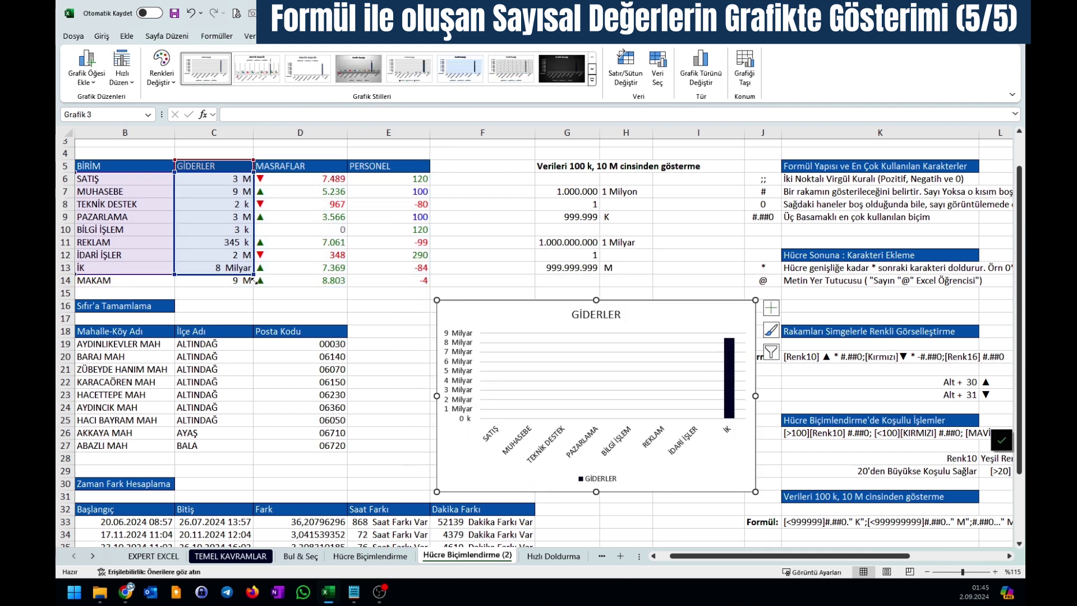
# Shorten the İK expense in C13 to 84802
pyautogui.click(218, 268)
pyautogui.click(273, 116)
pyautogui.press('BackSpace')
pyautogui.press('BackSpace')
pyautogui.press('BackSpace')
pyautogui.press('BackSpace')
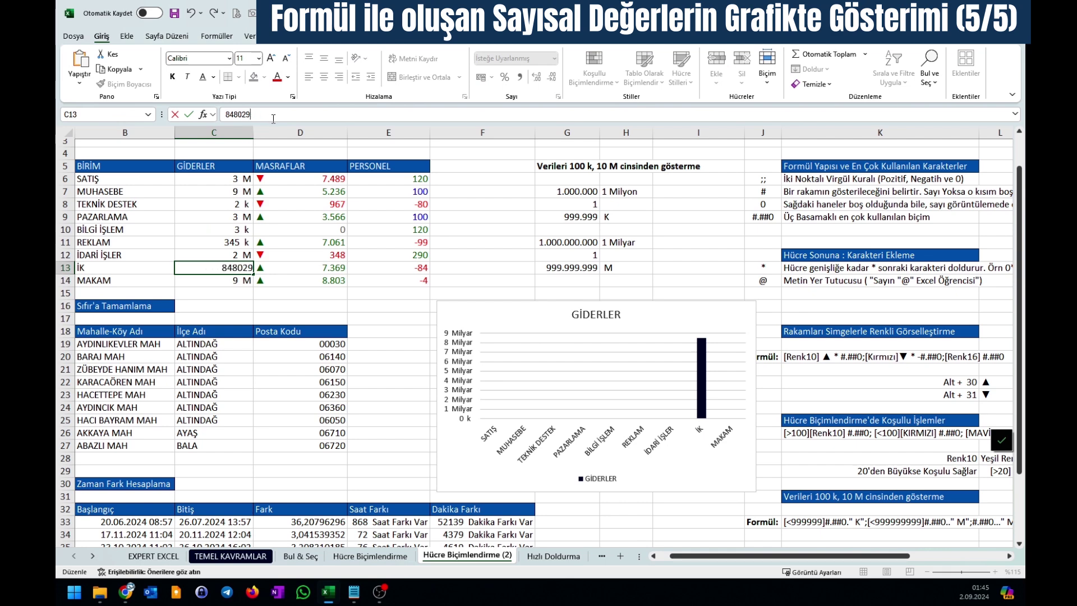
pyautogui.press('Return')
# Add data labels to the columns of the GİDERLER chart
pyautogui.click(767, 308)
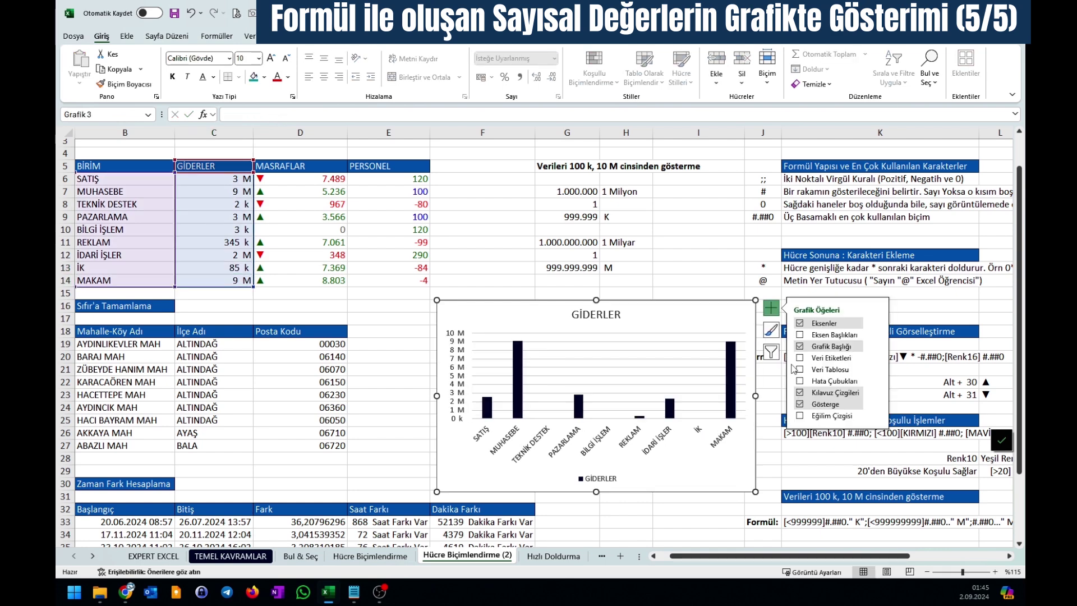
pyautogui.click(800, 358)
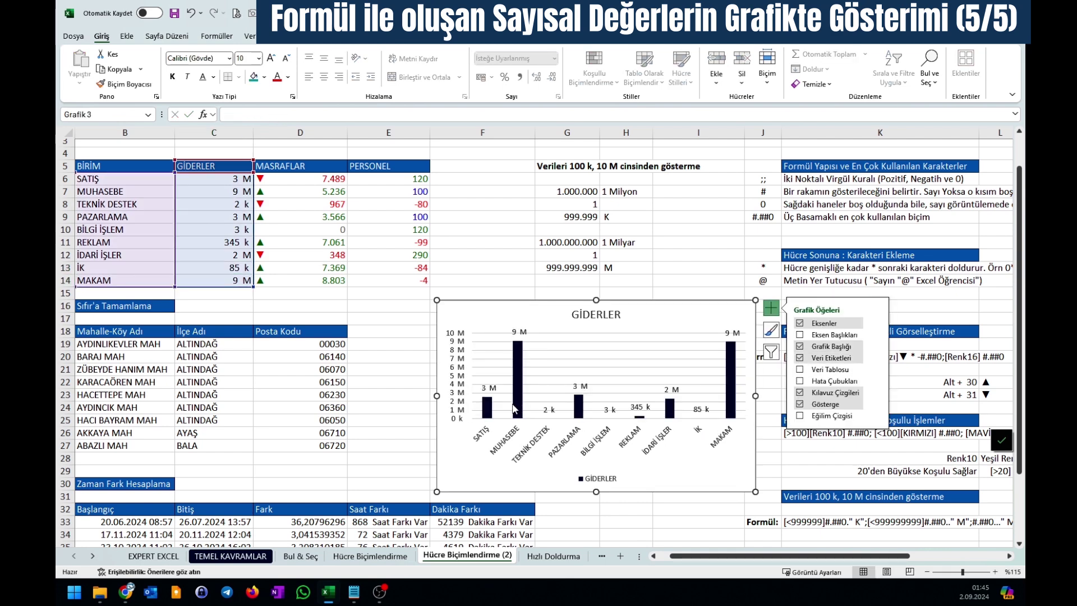
pyautogui.moveTo(513, 409)
# Delete the GİDERLER chart from the sheet
pyautogui.moveTo(548, 313); pyautogui.dragTo(467, 313)
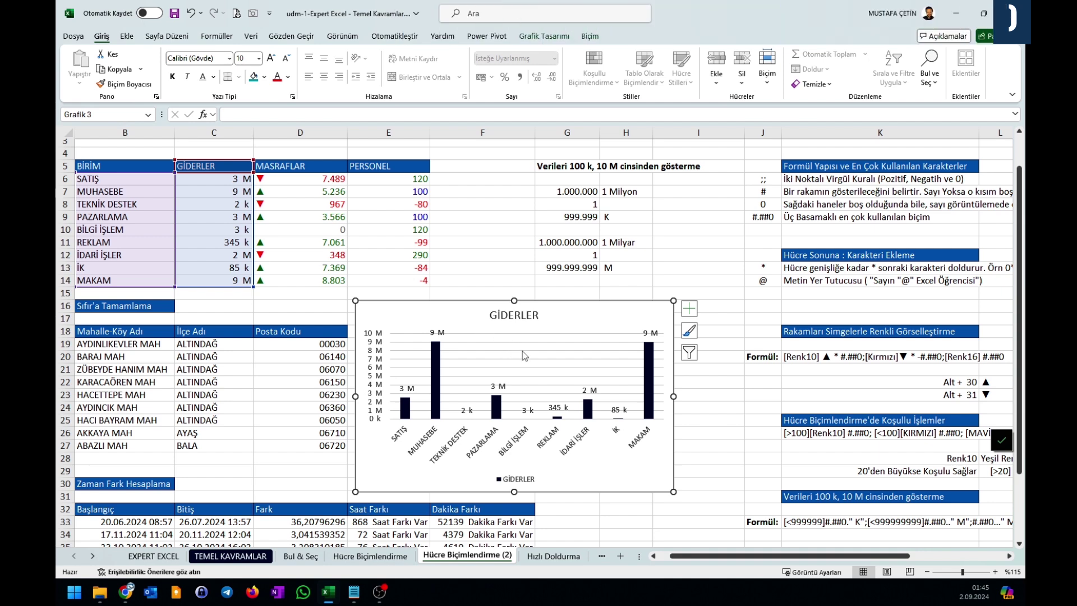
pyautogui.press('Delete')
pyautogui.scroll(1, 570, 432)
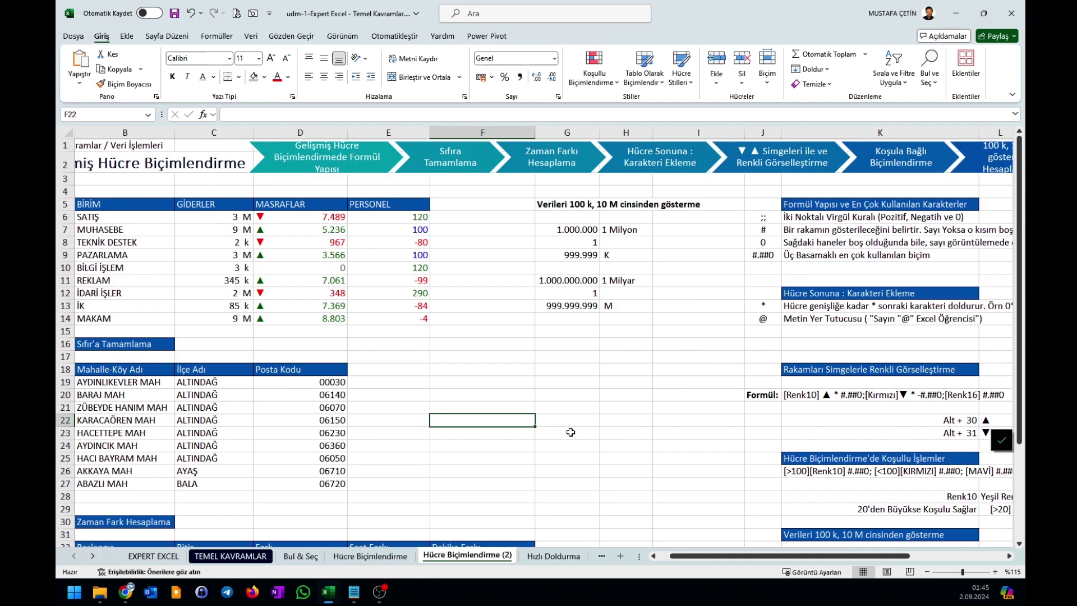